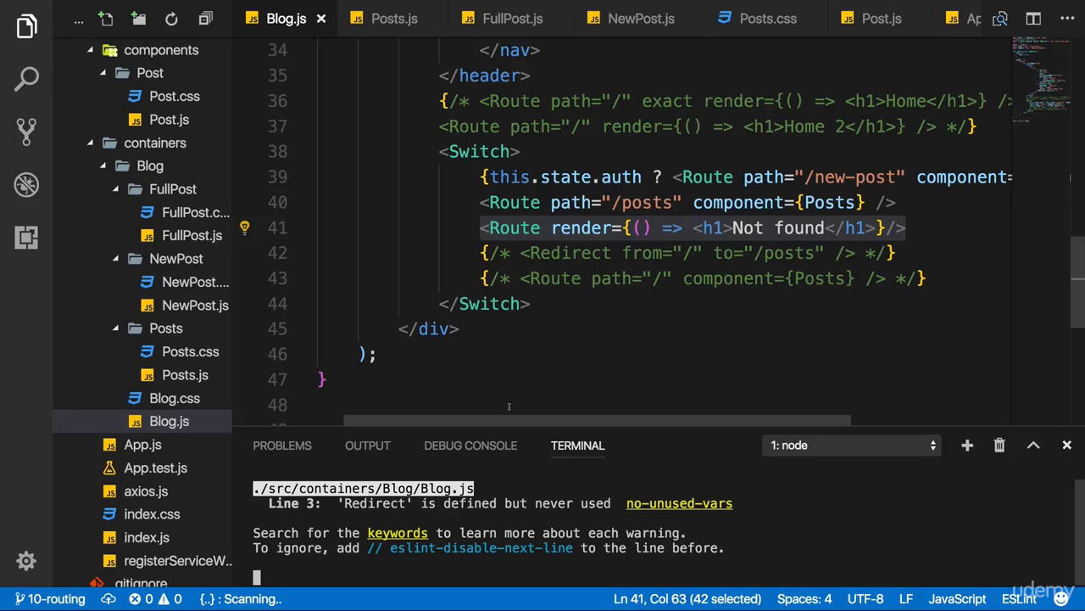
# - Set the Blog component's initial auth state to true, save Blog.js and switch to Chrome
pyautogui.click(503, 374)
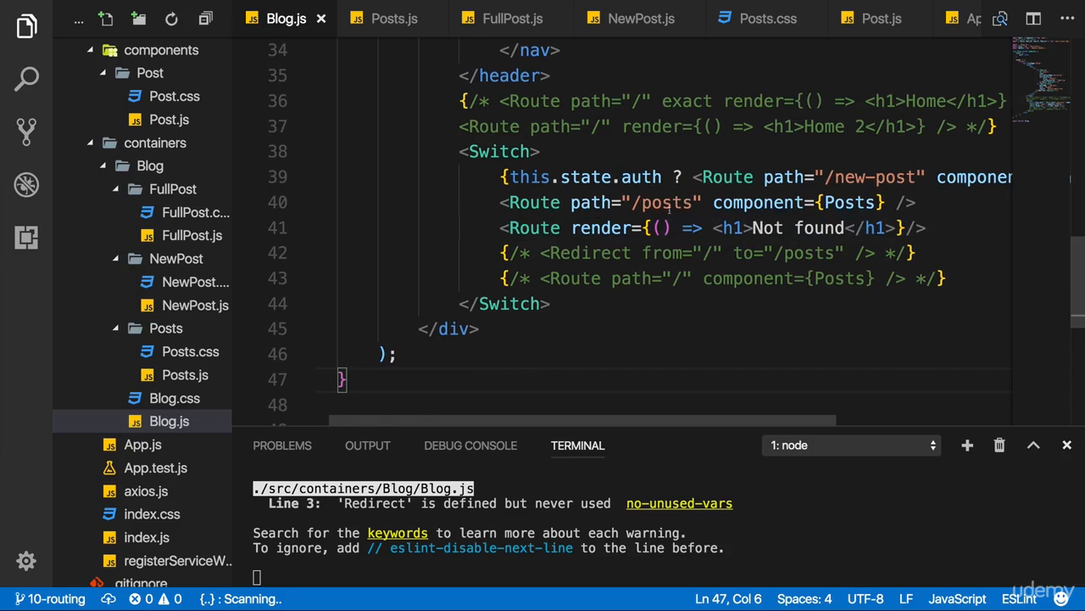
pyautogui.scroll(12, 648, 216)
pyautogui.doubleClick(464, 303)
pyautogui.write('true')
pyautogui.press('super+s')
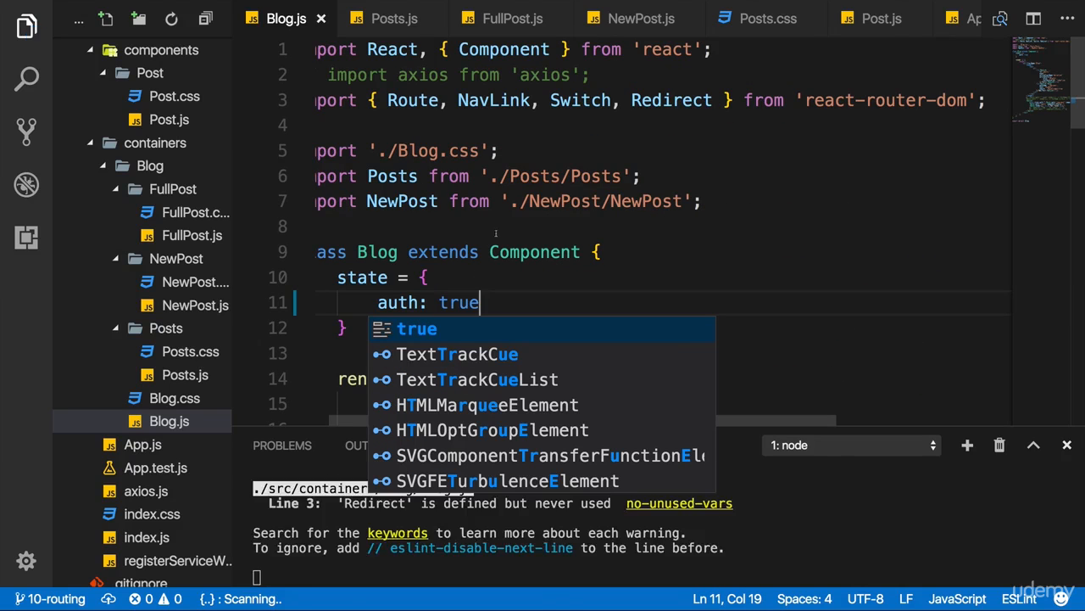
pyautogui.press('super+Tab')
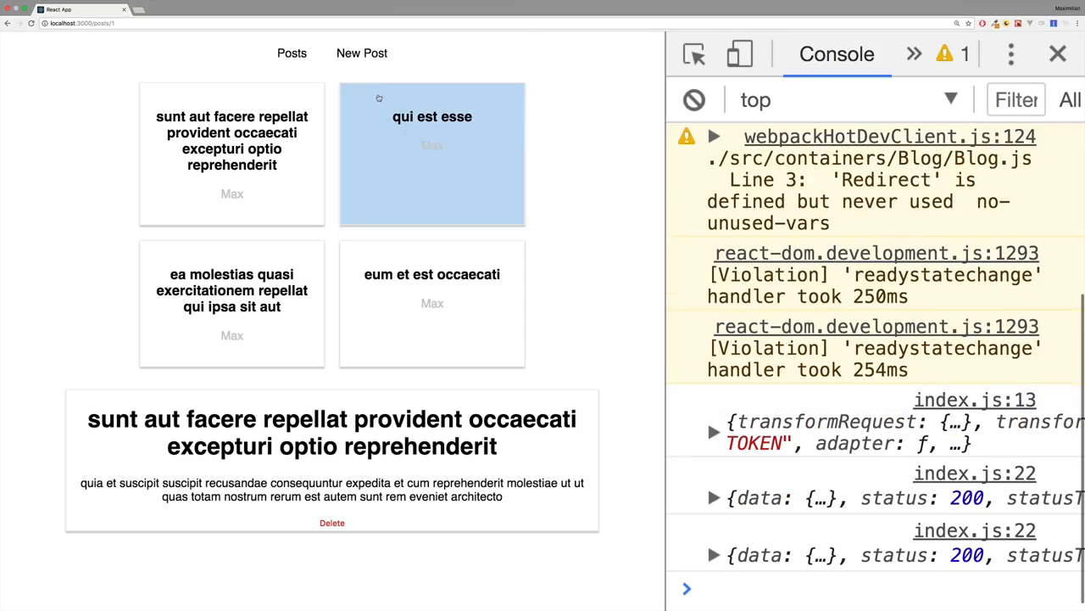
# - Visit New Post, show the DevTools Network log, then return to Posts to see the fetched requests
pyautogui.click(362, 52)
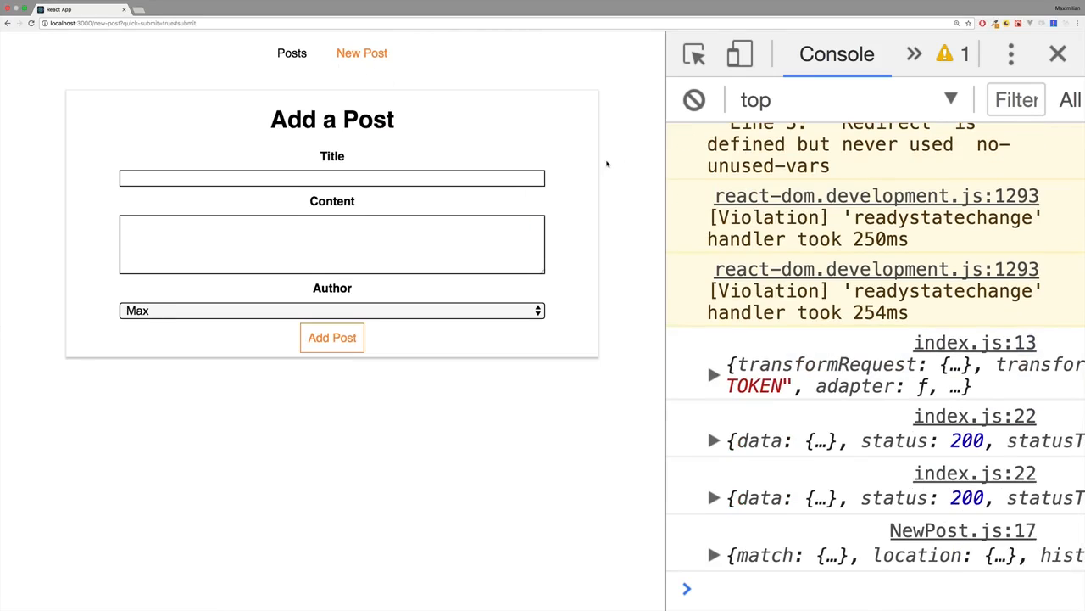
pyautogui.click(914, 53)
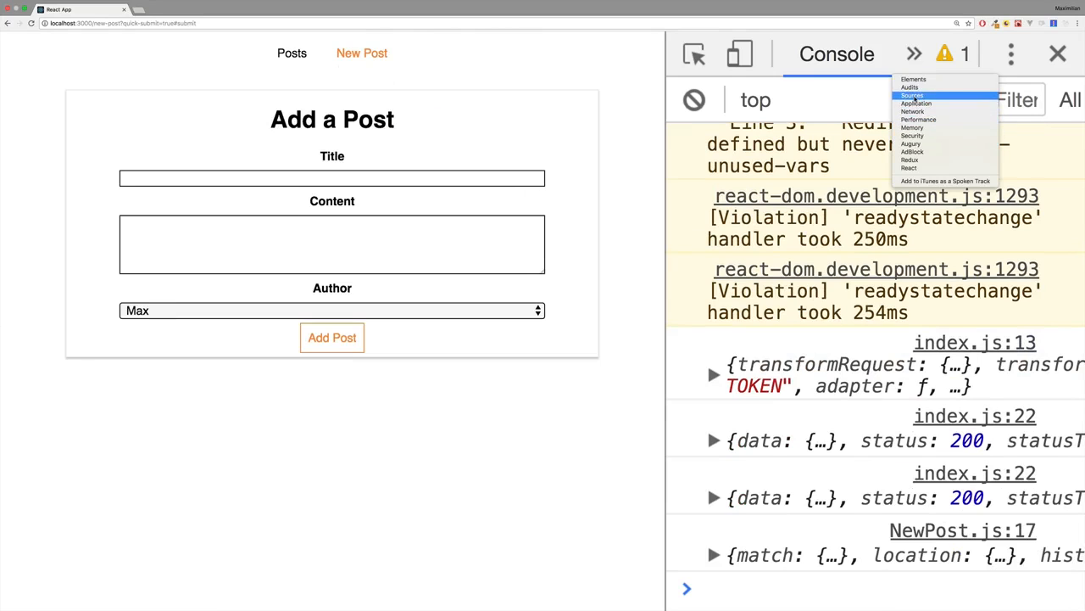
pyautogui.click(914, 111)
pyautogui.scroll(1, 793, 312)
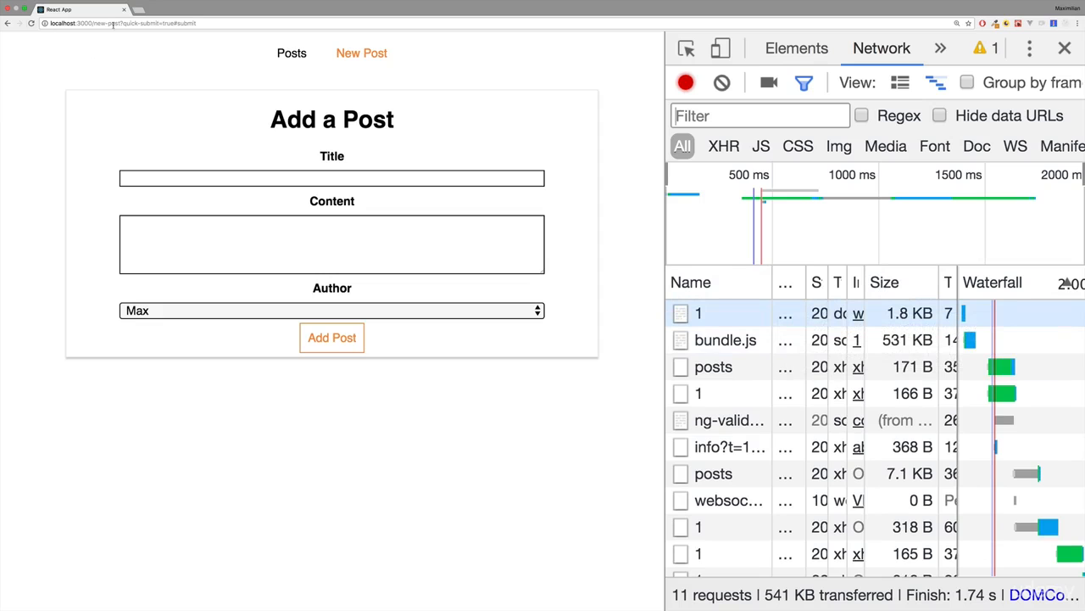
pyautogui.click(291, 52)
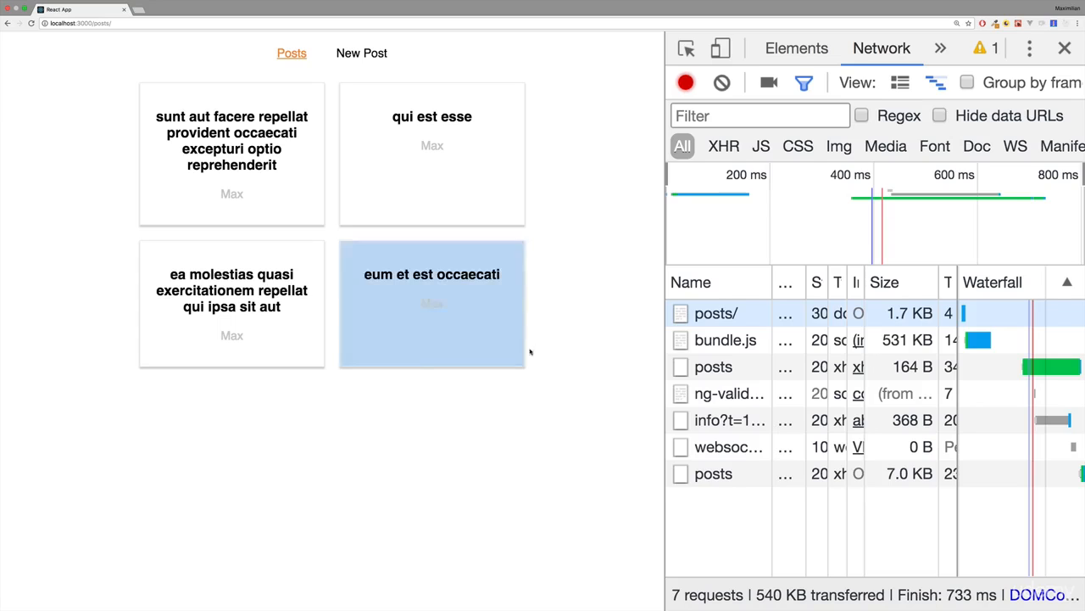
pyautogui.click(275, 208)
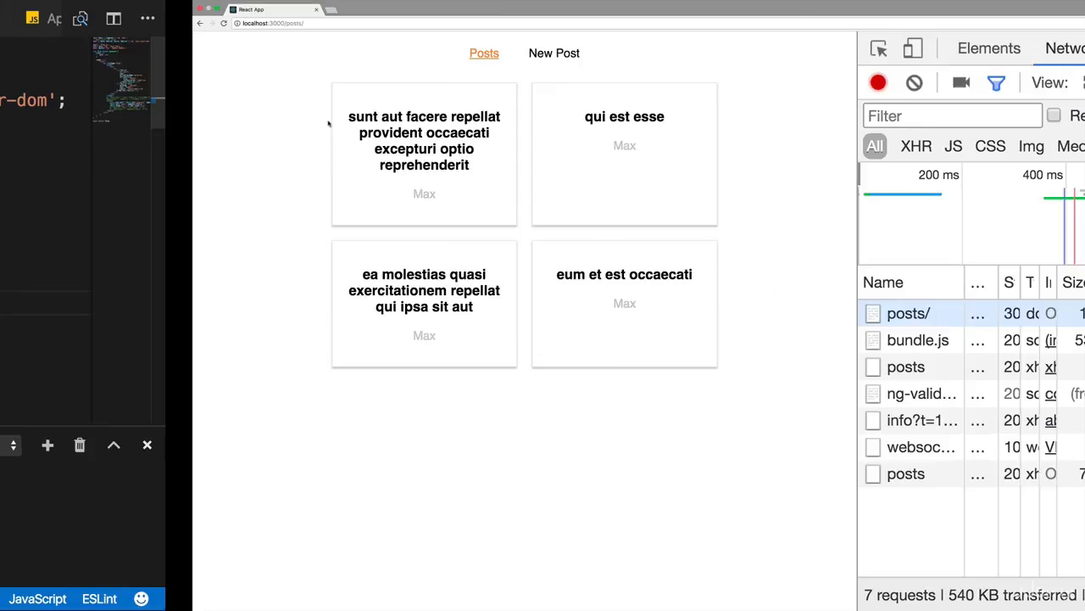
pyautogui.scroll(-10, 594, 254)
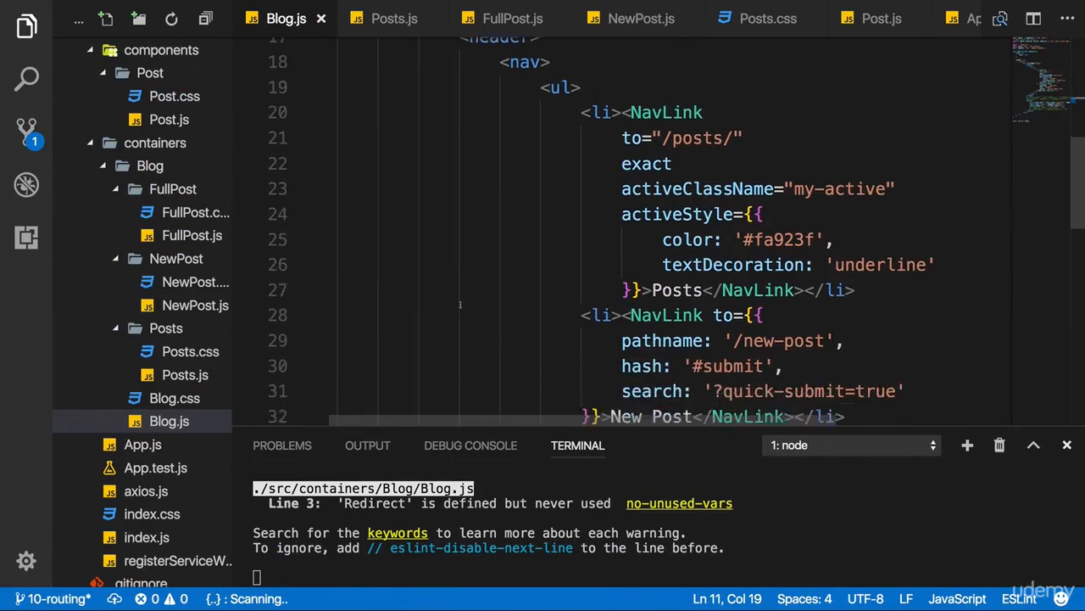
pyautogui.scroll(-5, 594, 254)
pyautogui.hscroll(5, 894, 214)
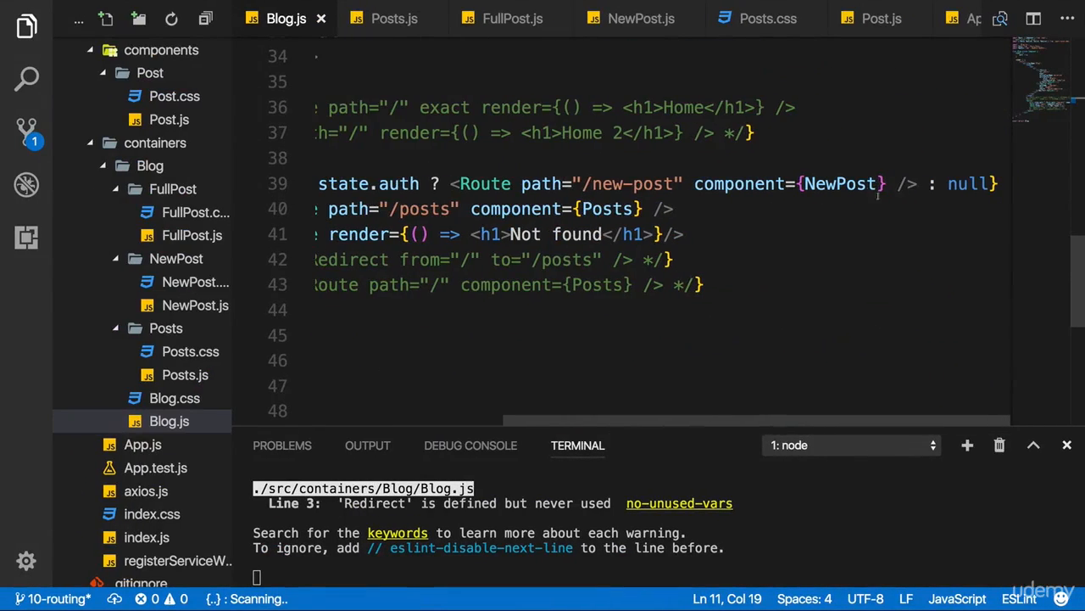
# - Highlight the /new-post route path and its NewPost component in Blog.js's Switch block
pyautogui.doubleClick(844, 184)
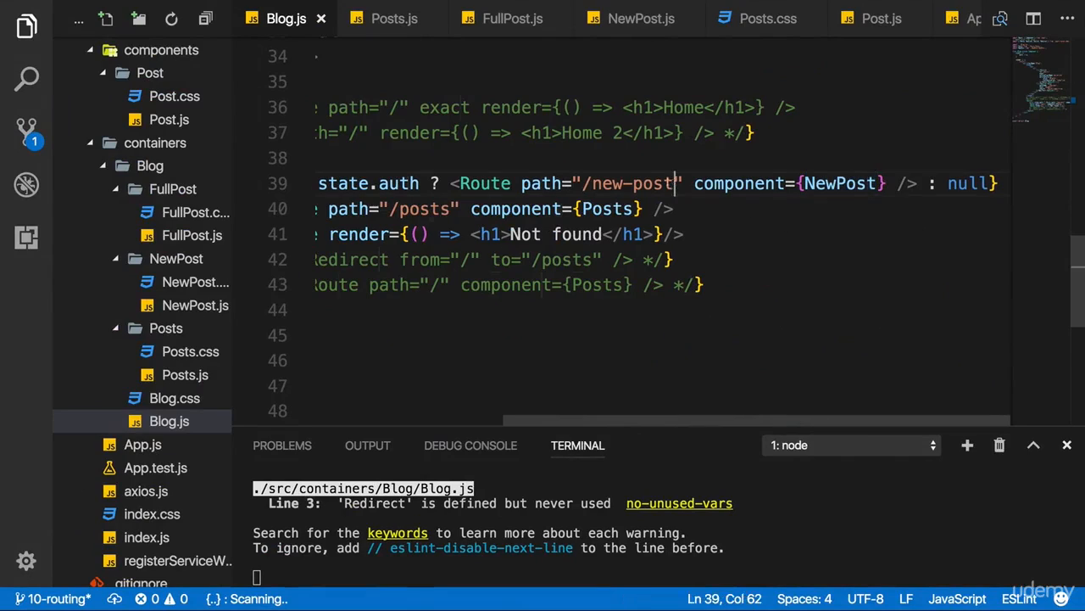
pyautogui.moveTo(674, 184); pyautogui.dragTo(583, 184)
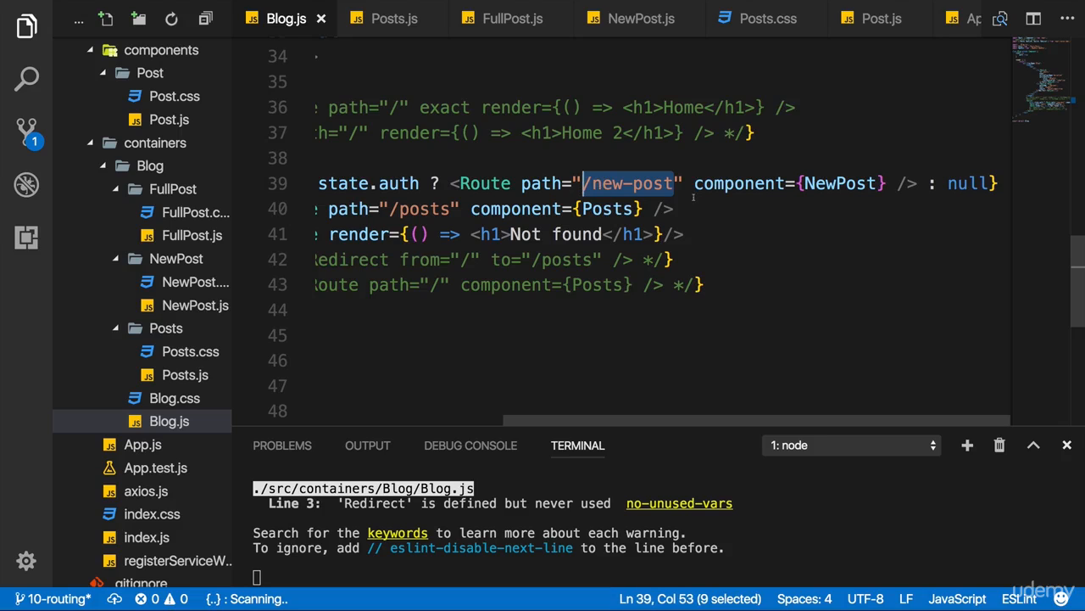
pyautogui.click(829, 184)
pyautogui.doubleClick(829, 184)
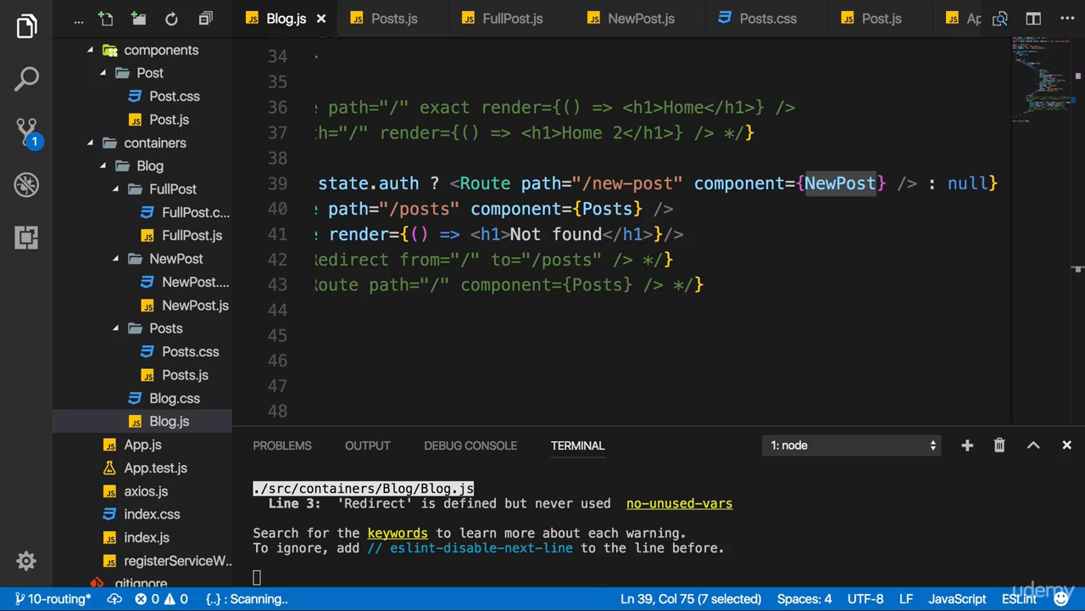
pyautogui.click(685, 234)
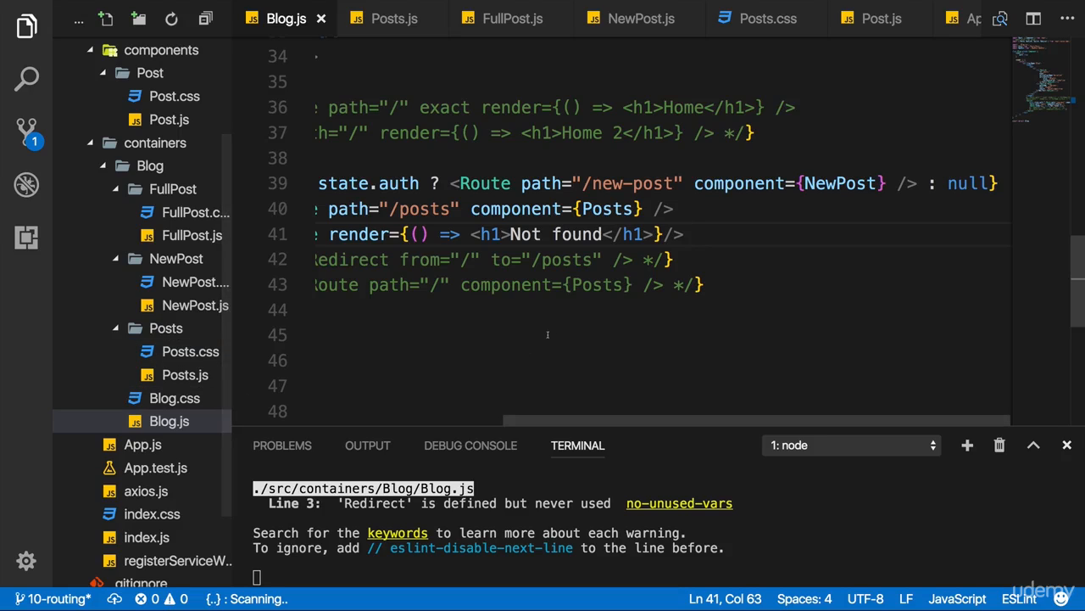
pyautogui.scroll(1, 144, 323)
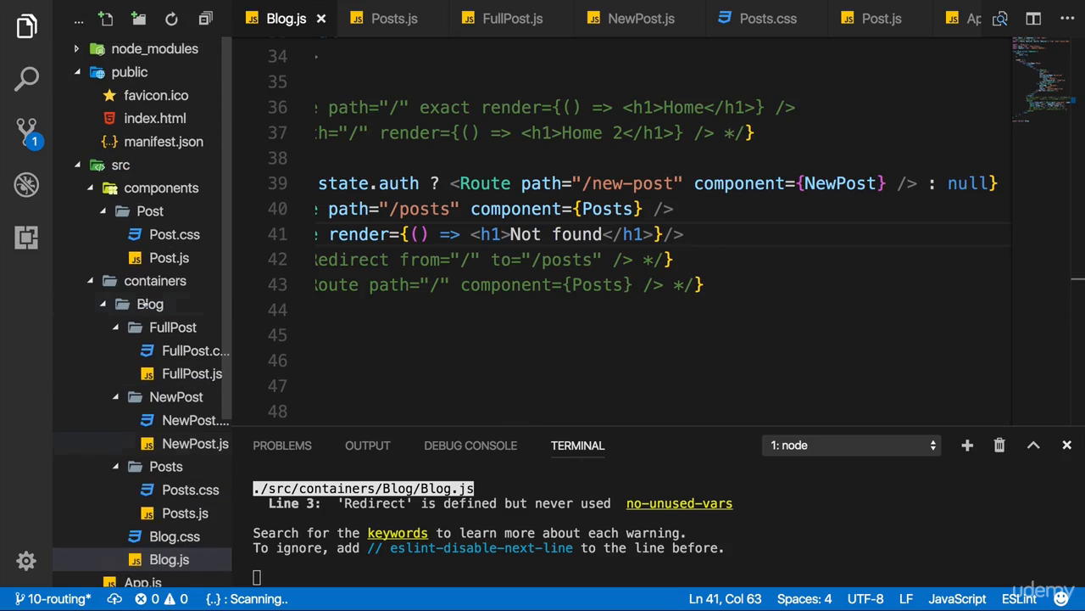
# - Collapse the src subfolders and create a new 'hoc' folder under src
pyautogui.click(90, 188)
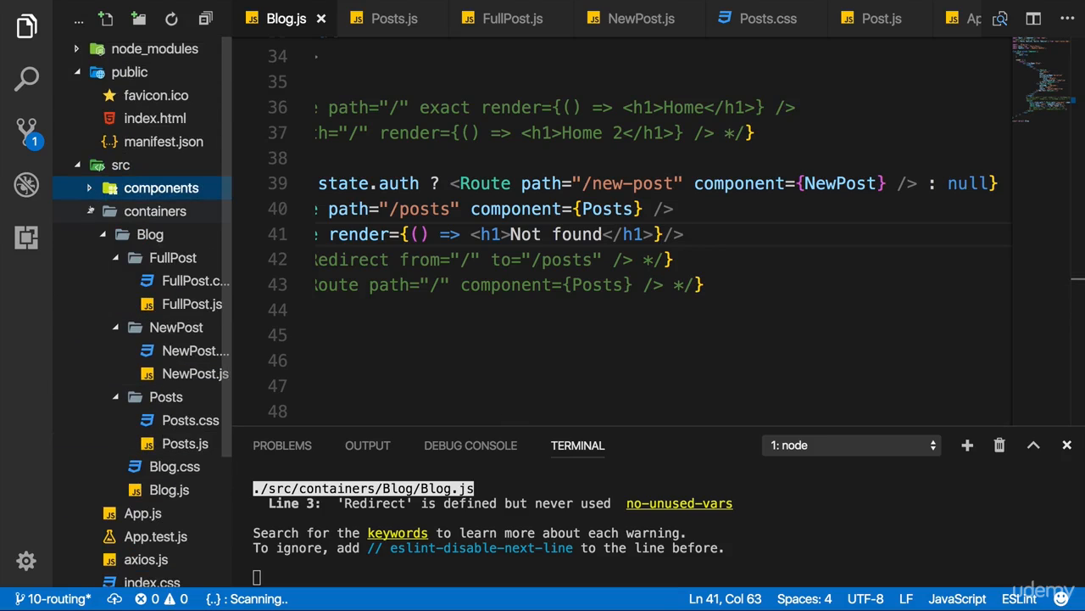
pyautogui.click(91, 210)
pyautogui.click(120, 165)
pyautogui.click(139, 19)
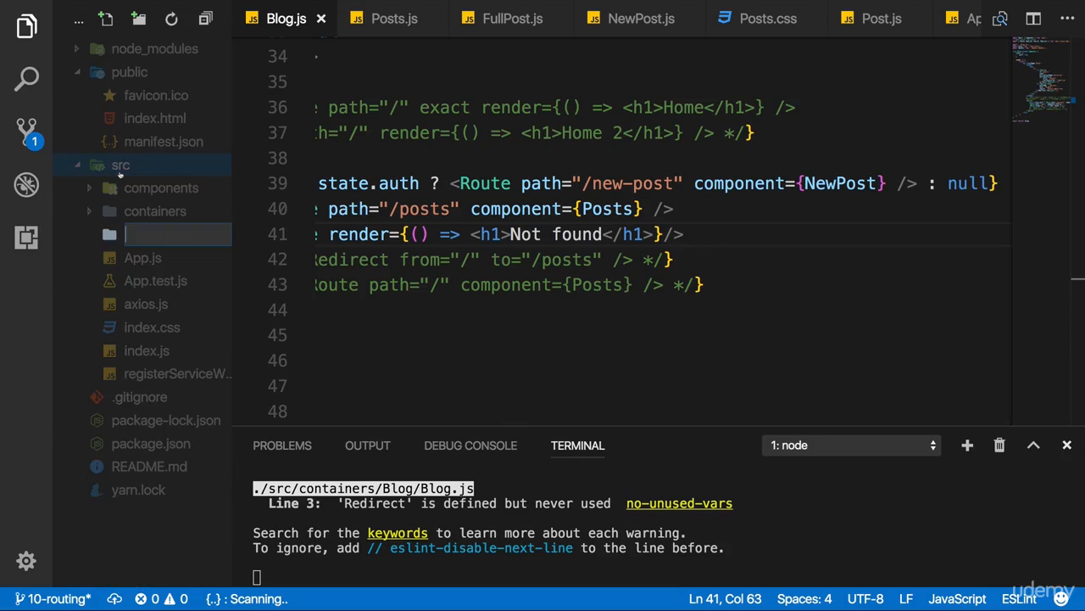
pyautogui.write('hoc')
pyautogui.press('Return')
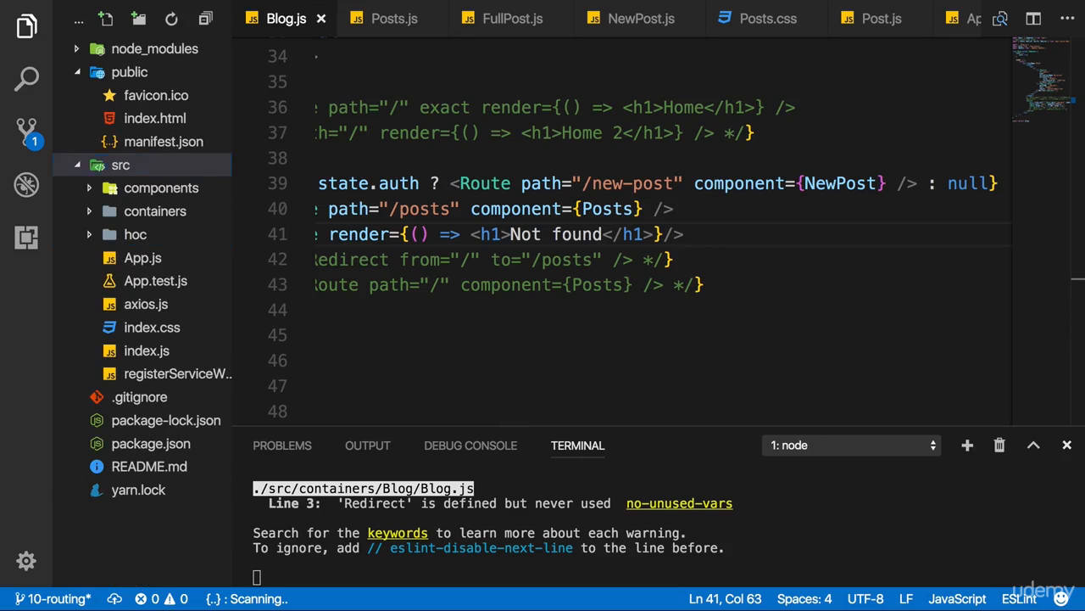
# - Create an empty asyncComponent.js file inside hoc and open it for editing
pyautogui.click(105, 19)
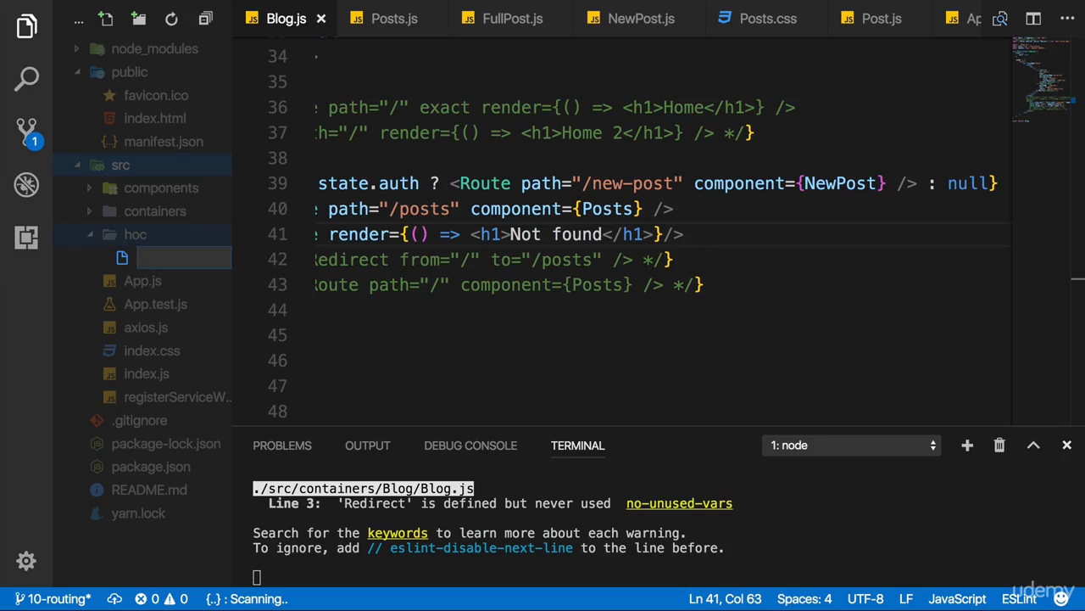
pyautogui.write('asyncComponent')
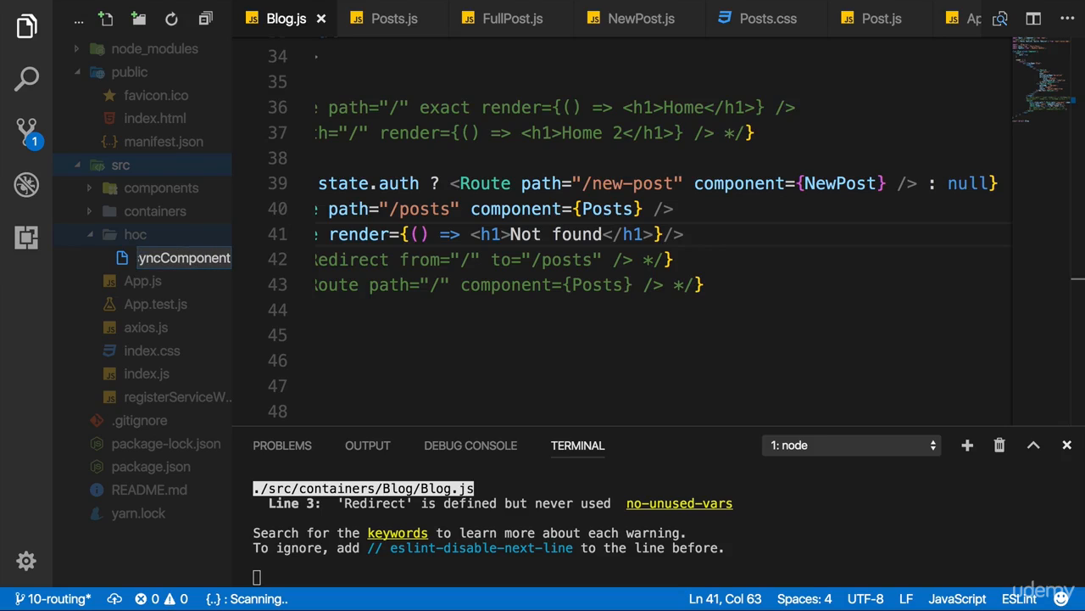
pyautogui.write('.js')
pyautogui.press('Return')
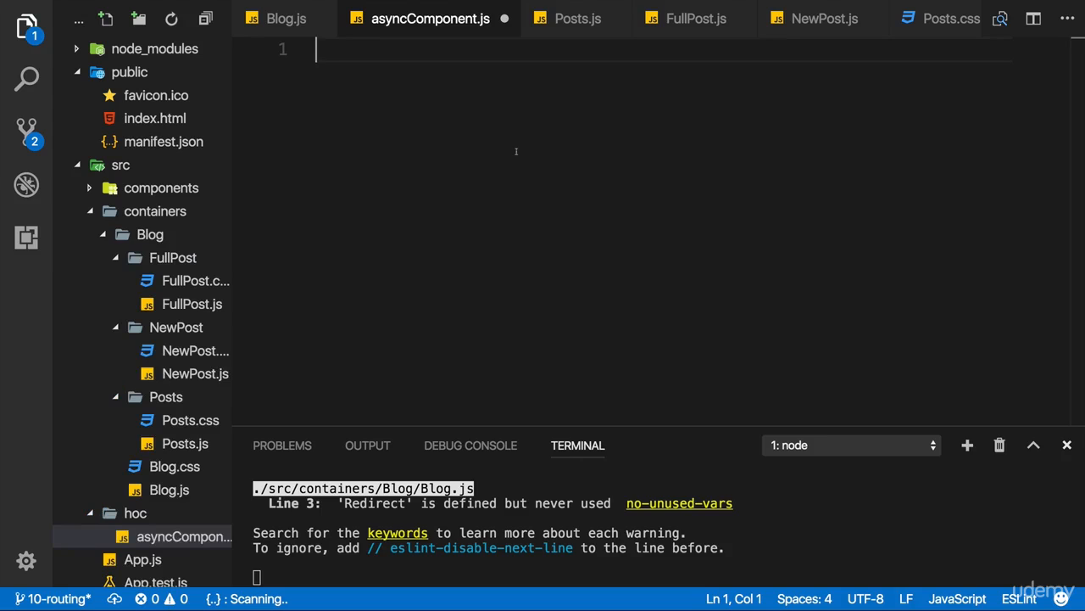
pyautogui.write('const ')
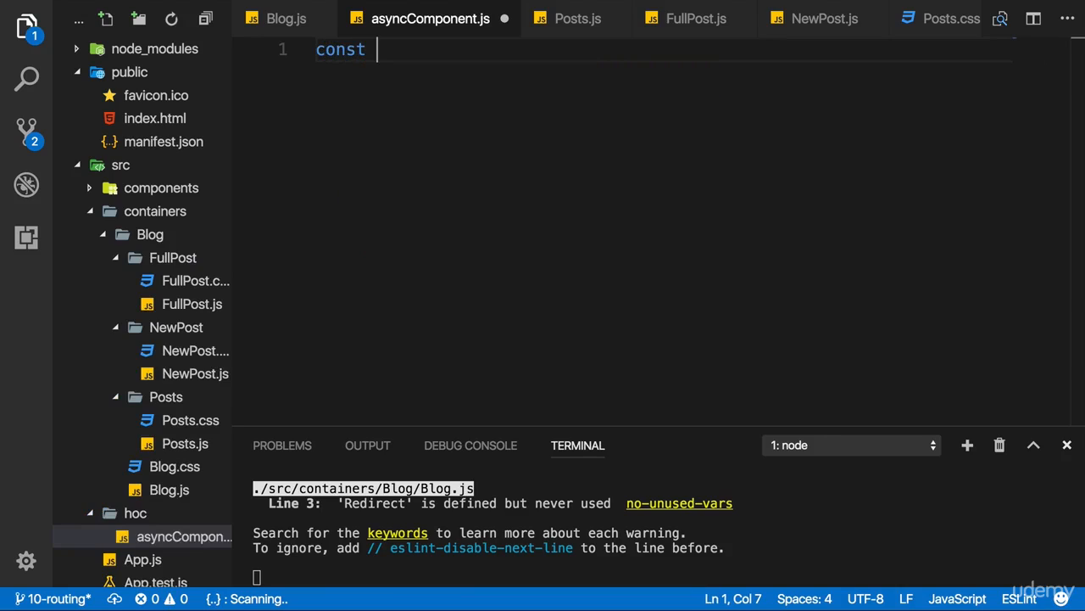
pyautogui.write('asyncComponne')
# - Define asyncComponent(importComponent) as an arrow function returning a class extending Component
pyautogui.press('BackSpace')
pyautogui.press('BackSpace')
pyautogui.write('ent = (')
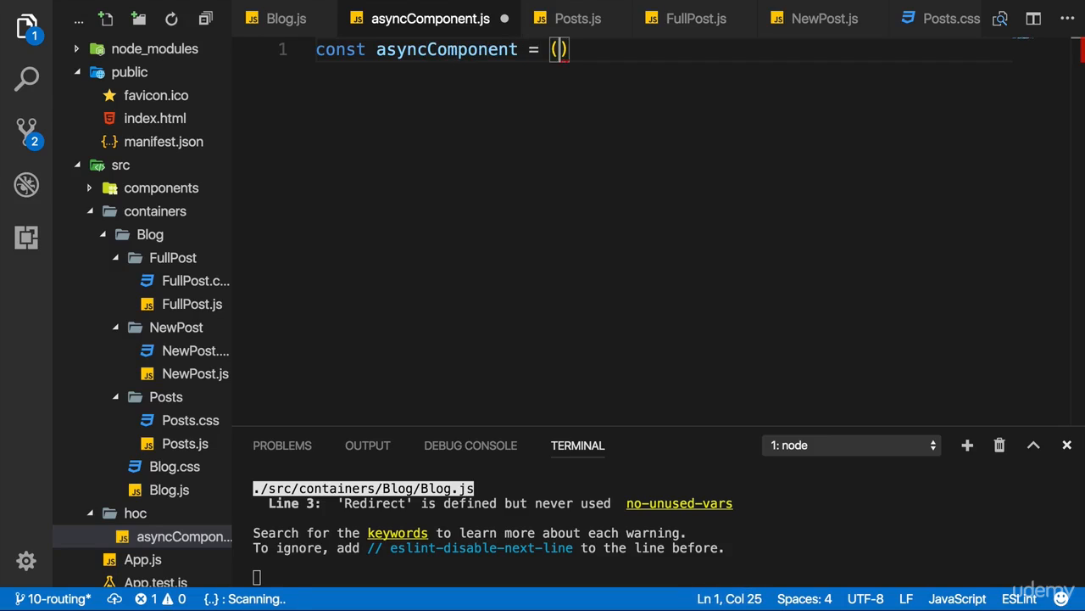
pyautogui.write('imp')
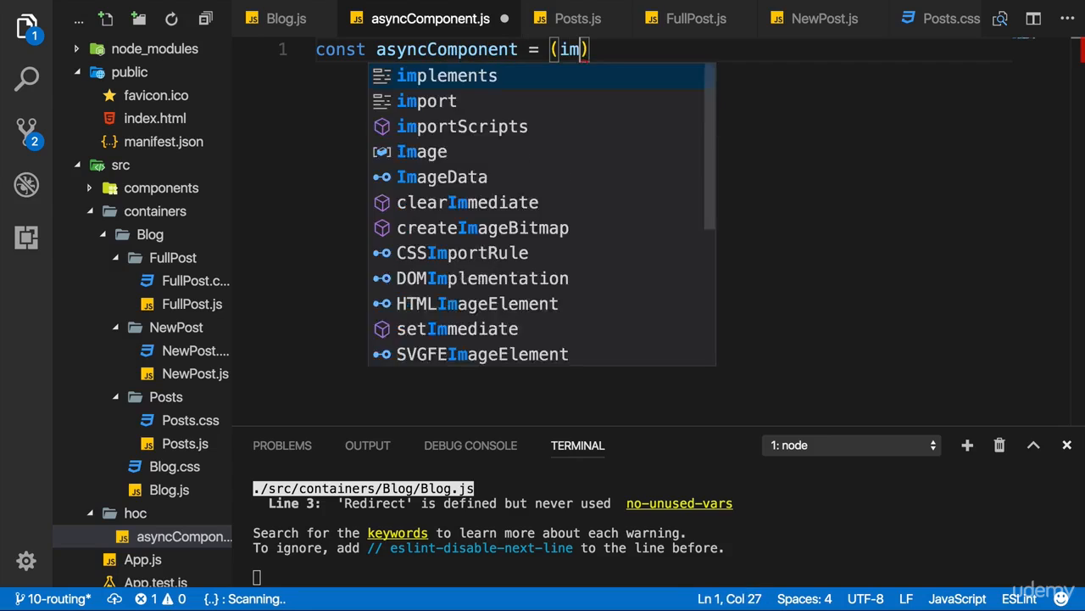
pyautogui.write('ortComponent')
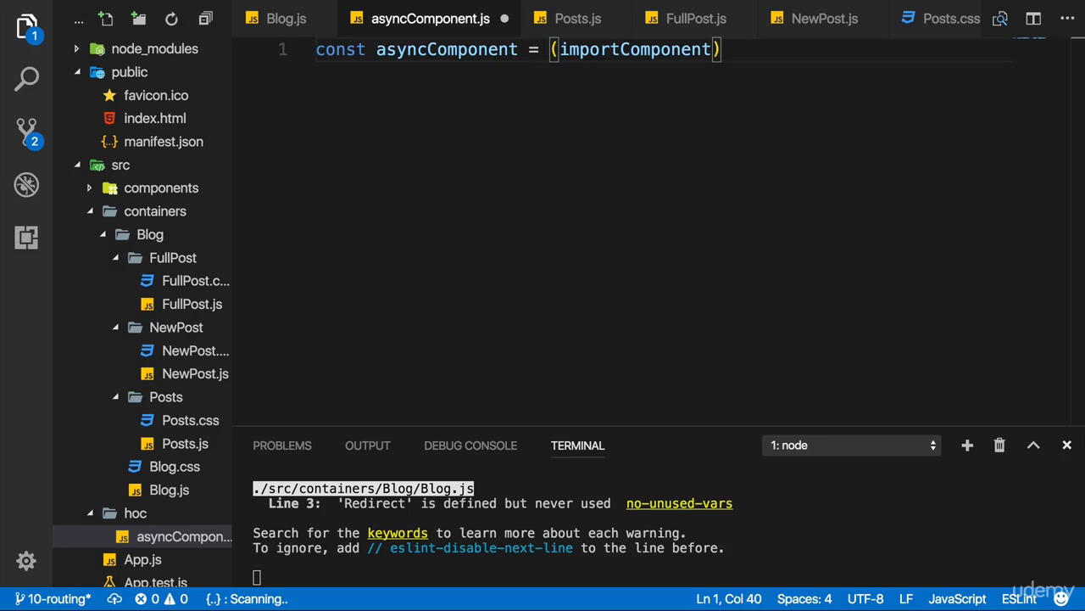
pyautogui.press('Right')
pyautogui.doubleClick(636, 50)
pyautogui.click(732, 50)
pyautogui.write('=> {')
pyautogui.press('Return')
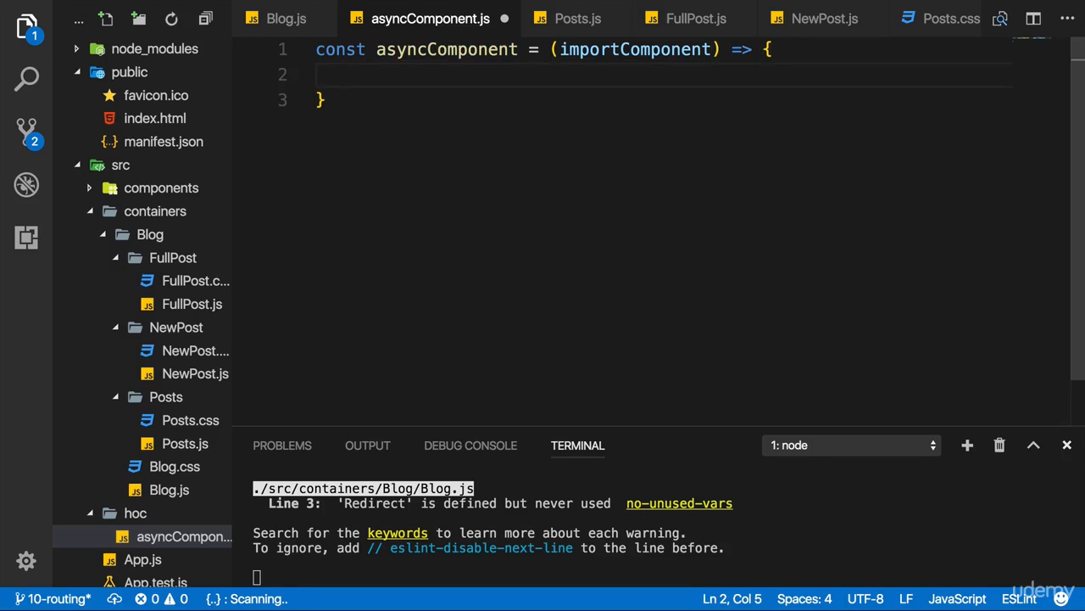
pyautogui.write('return class extends COmpon')
pyautogui.press('BackSpace')
pyautogui.press('BackSpace')
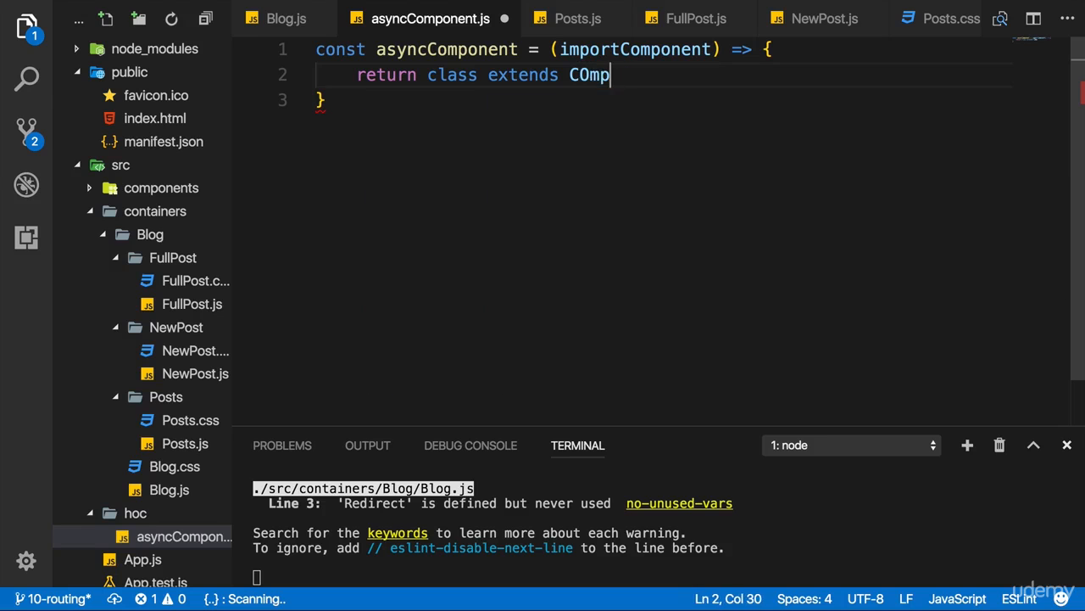
pyautogui.press('BackSpace')
pyautogui.press('BackSpace')
pyautogui.press('BackSpace')
pyautogui.write('omponent')
# - Add "import React, { Component } from 'react'" at the top of asyncComponent.js
pyautogui.hotkey('ctrl', 'Home')
pyautogui.press('Return')
pyautogui.press('Return')
pyautogui.hotkey('ctrl', 'Home')
pyautogui.write('import React, { Component')
pyautogui.press('End')
pyautogui.write("from 'react'")
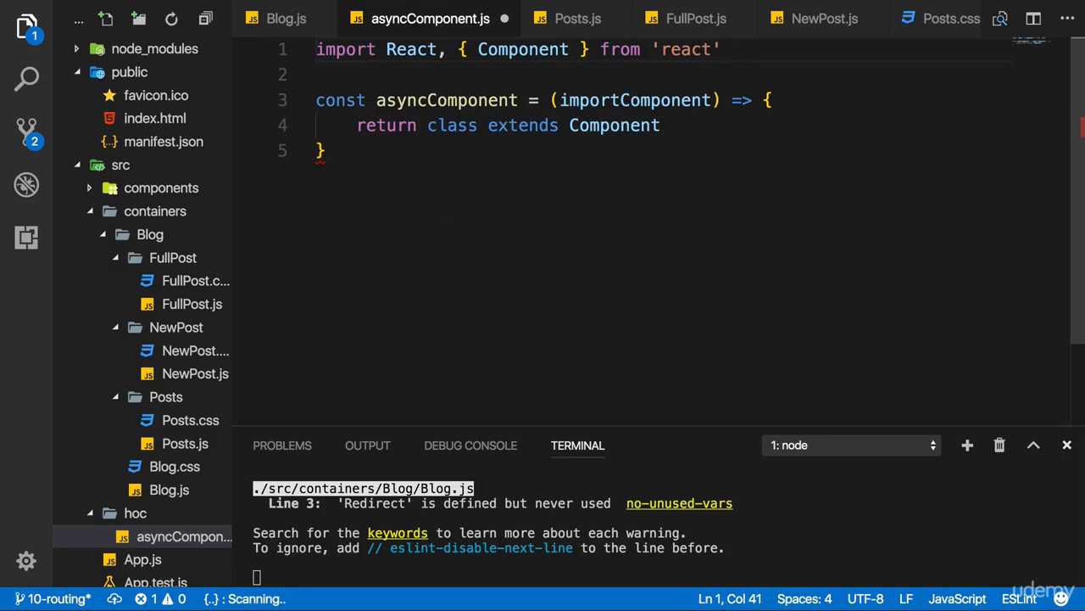
pyautogui.write(';')
# - Give the returned class an empty render method and a state with component: null
pyautogui.press('Down')
pyautogui.press('Down')
pyautogui.press('Down')
pyautogui.press('End')
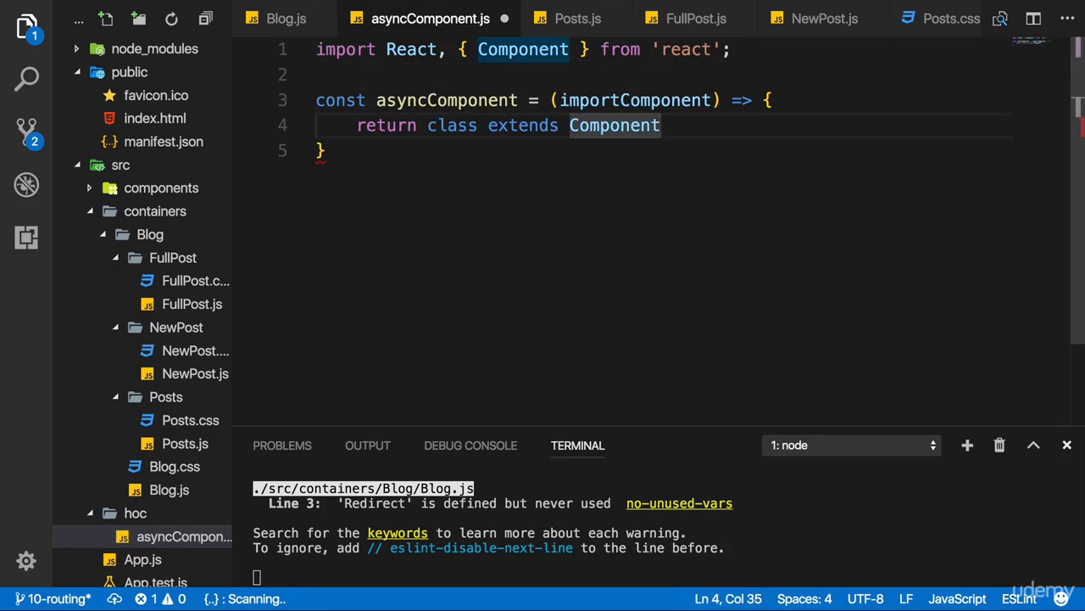
pyautogui.write('{')
pyautogui.press('Return')
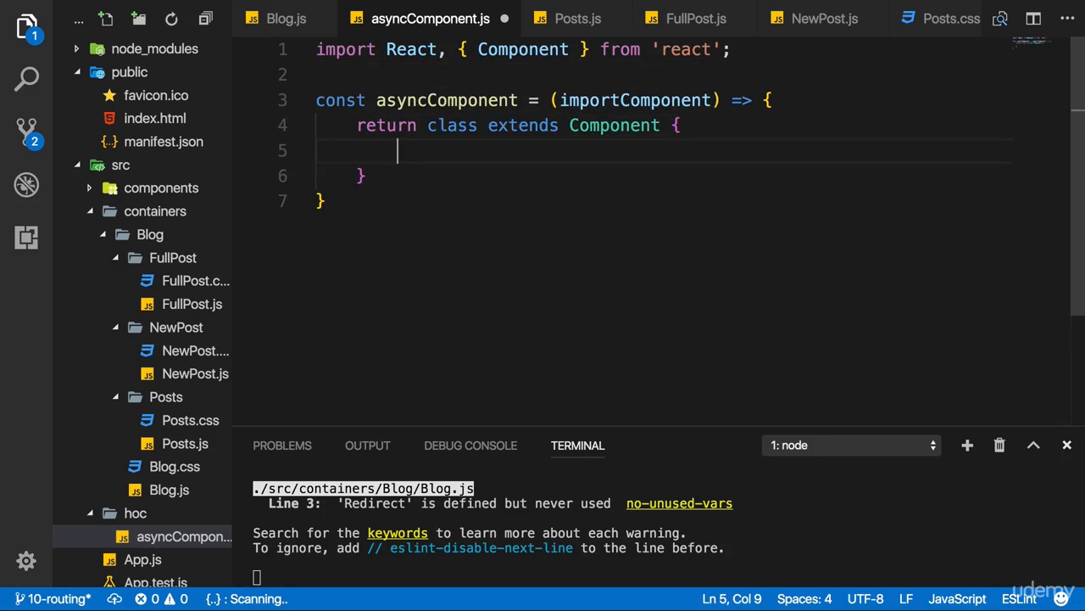
pyautogui.write('render () {')
pyautogui.press('Return')
pyautogui.press('Up')
pyautogui.press('Home')
pyautogui.press('Return')
pyautogui.press('Return')
pyautogui.press('Up')
pyautogui.press('Up')
pyautogui.write('state = {')
pyautogui.press('Return')
pyautogui.write('componn')
pyautogui.press('BackSpace')
pyautogui.write('ent:')
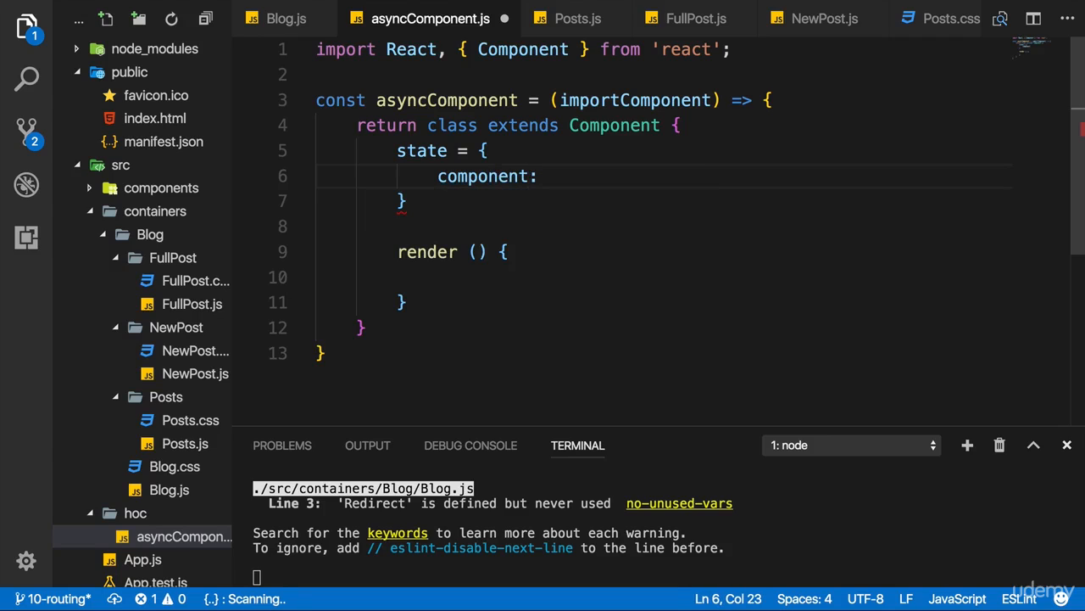
pyautogui.write(' null')
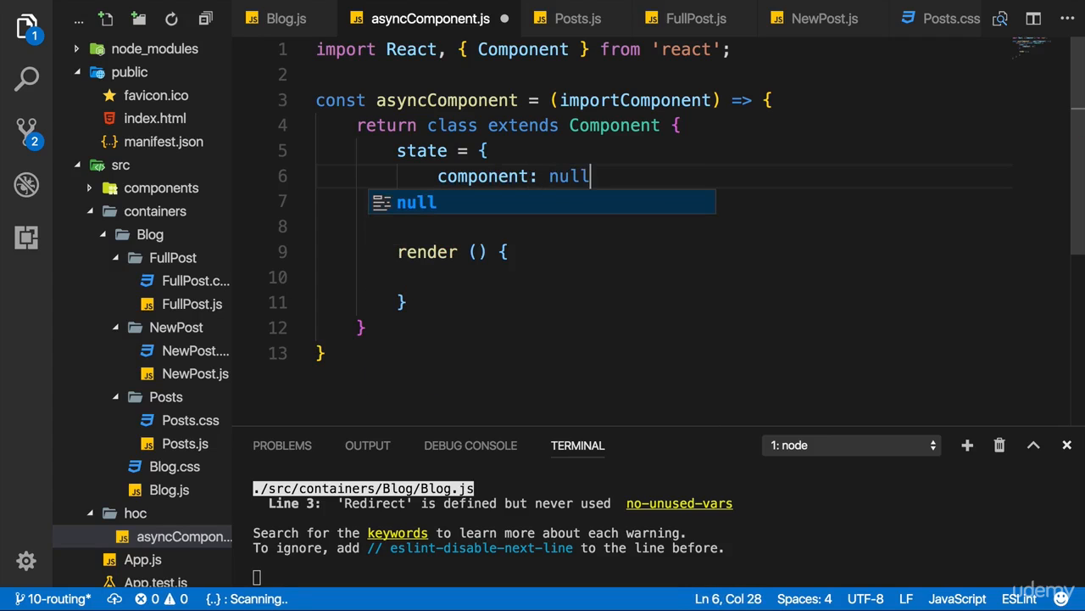
pyautogui.scroll(-1, 594, 212)
pyautogui.scroll(-3, 526, 180)
pyautogui.scroll(2, 526, 180)
pyautogui.scroll(2, 526, 180)
pyautogui.click(525, 180)
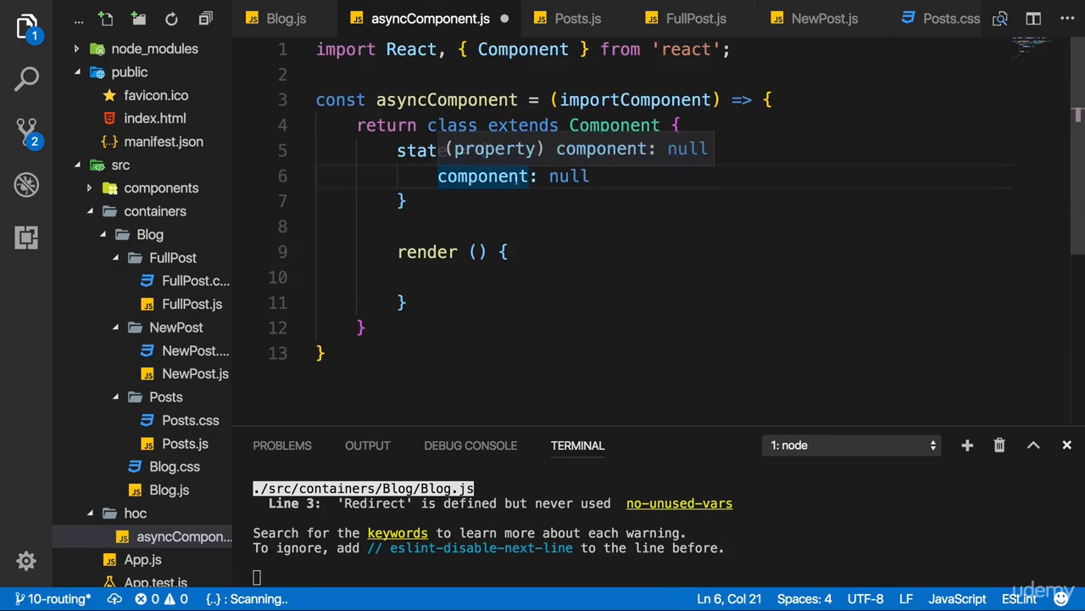
# - Add componentDidMount calling importComponent() with a chained .then
pyautogui.doubleClick(634, 100)
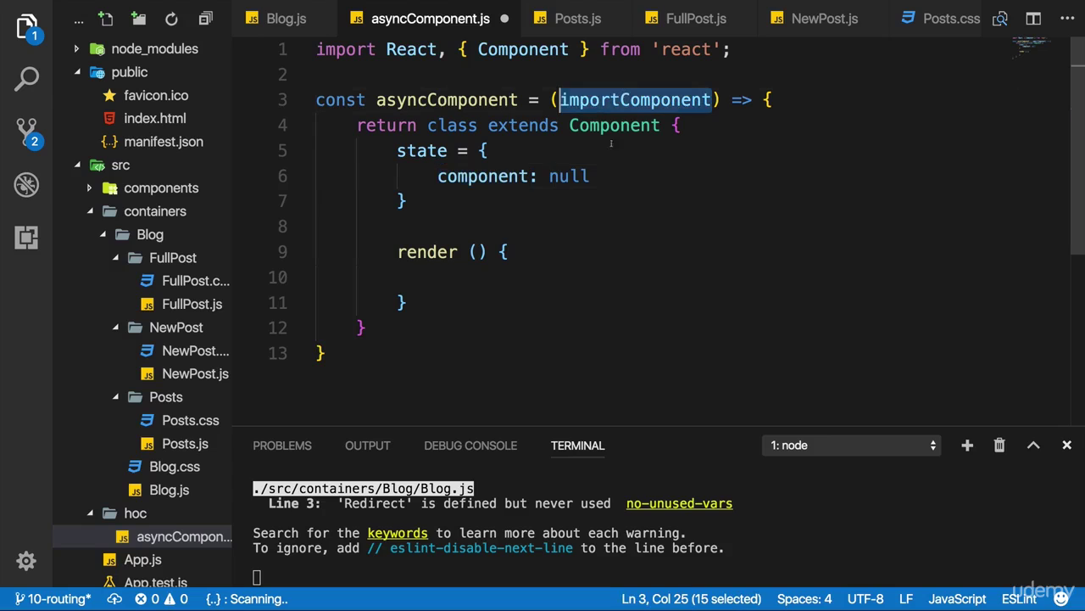
pyautogui.click(506, 199)
pyautogui.press('Return')
pyautogui.press('Return')
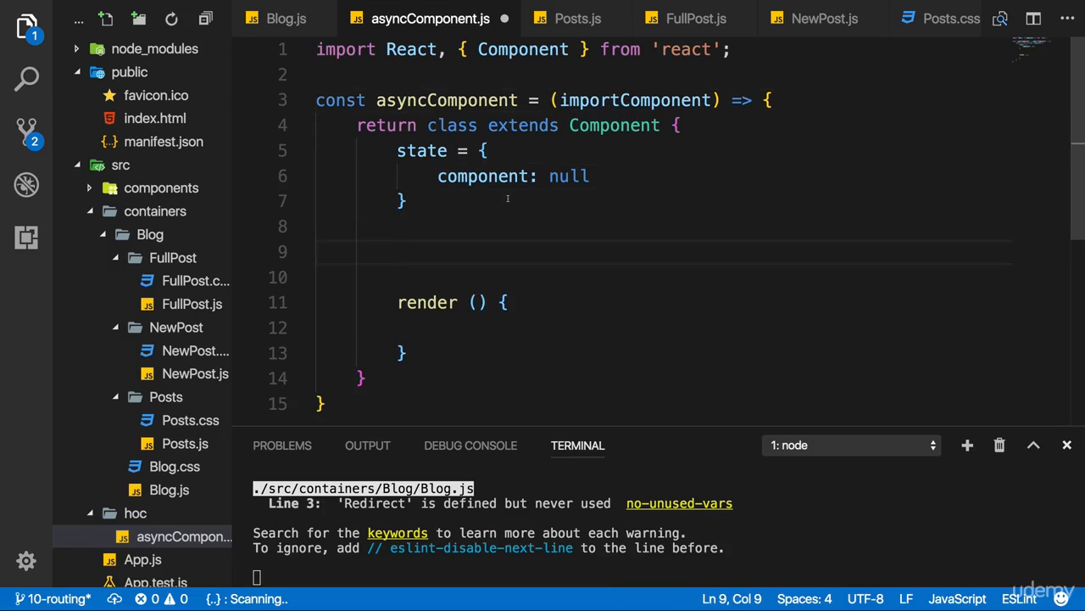
pyautogui.write('component')
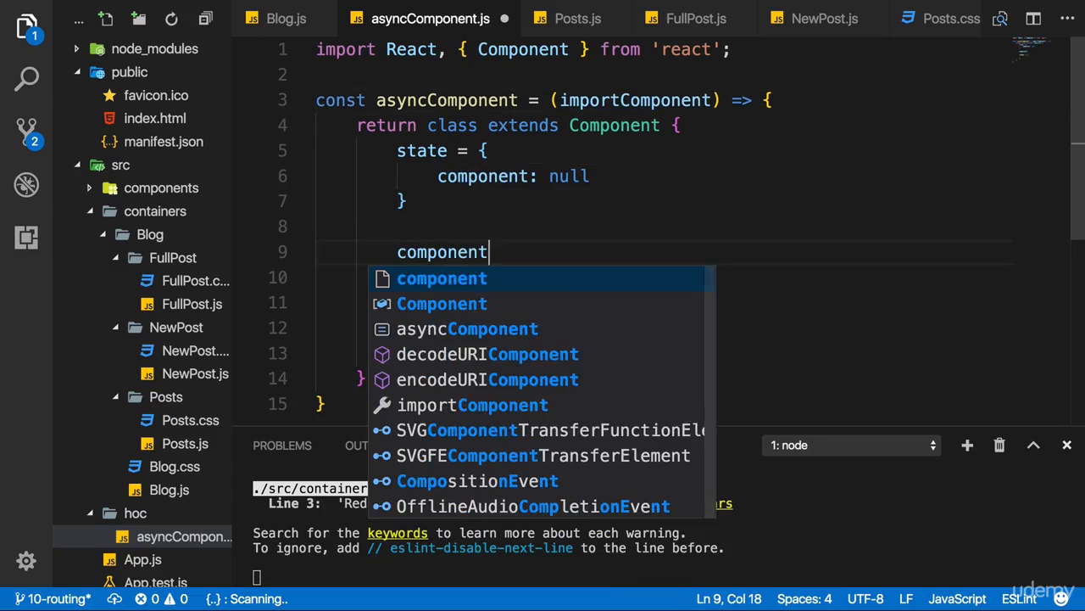
pyautogui.write('DidMount')
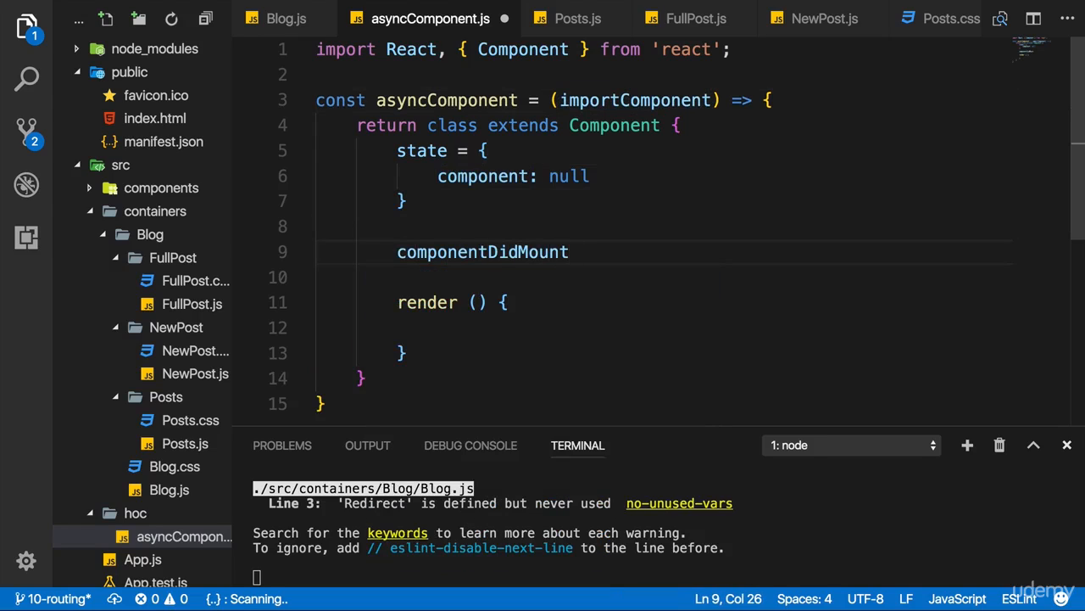
pyautogui.write(' (')
pyautogui.press('BackSpace')
pyautogui.write('() ')
pyautogui.write('{')
pyautogui.press('Return')
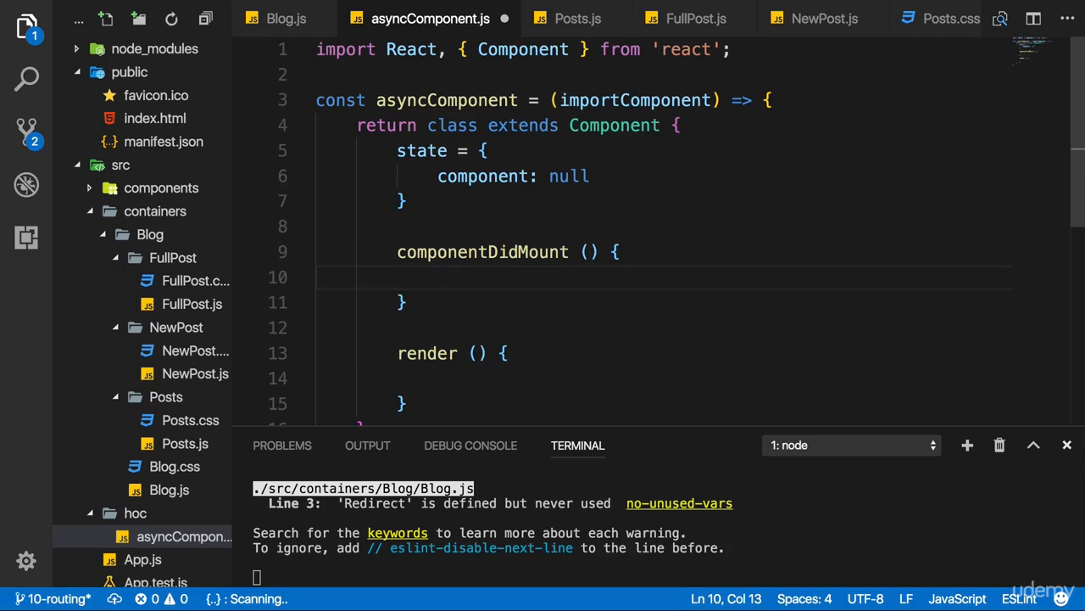
pyautogui.doubleClick(636, 100)
pyautogui.click(581, 273)
pyautogui.write('importComponent')
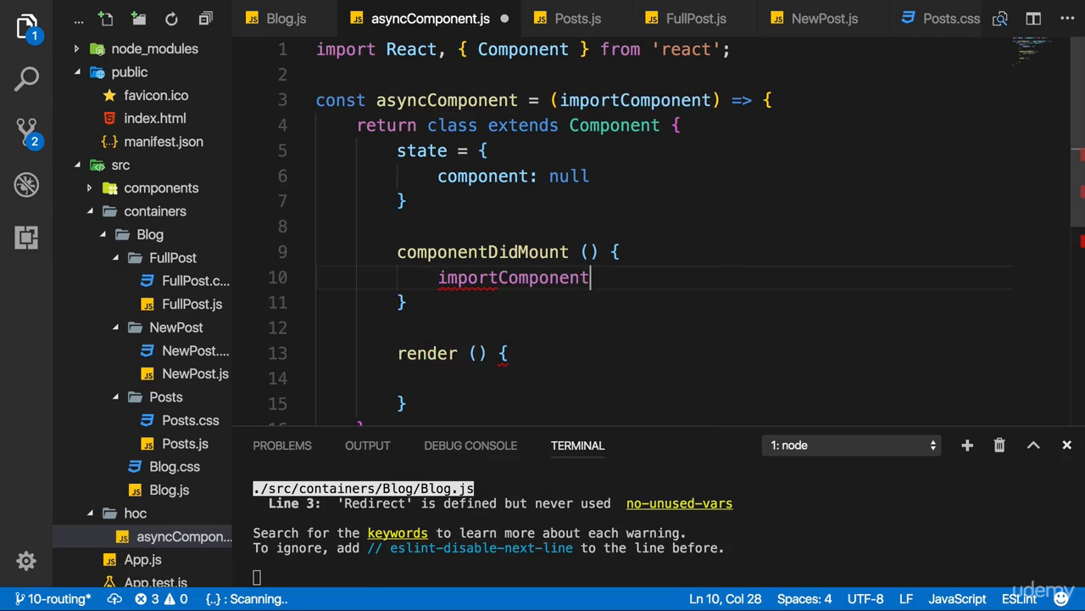
pyautogui.write('(')
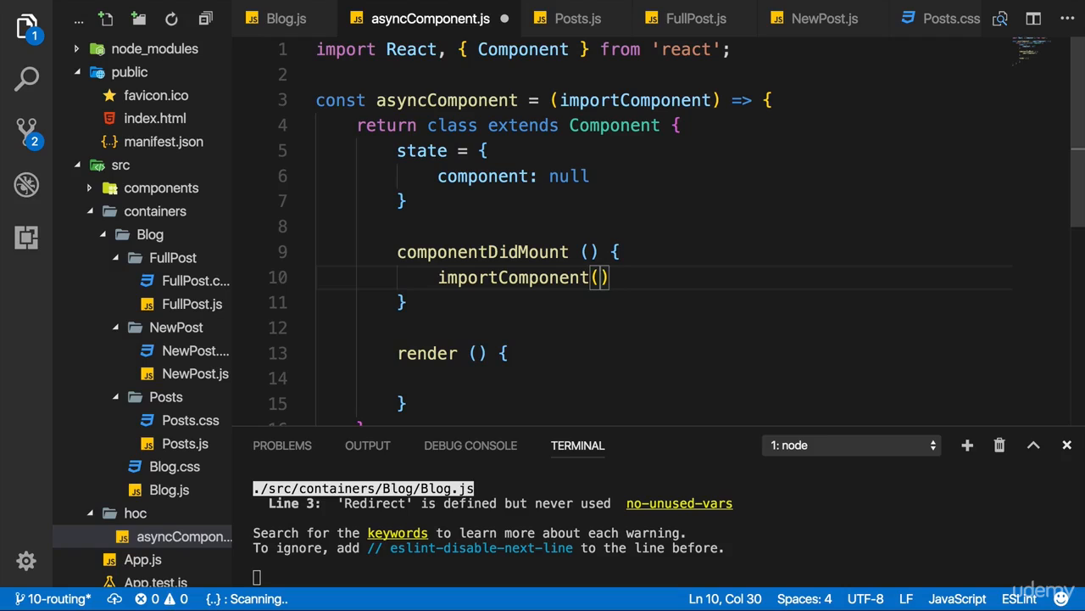
pyautogui.press('End')
pyautogui.press('Return')
pyautogui.write('.then();')
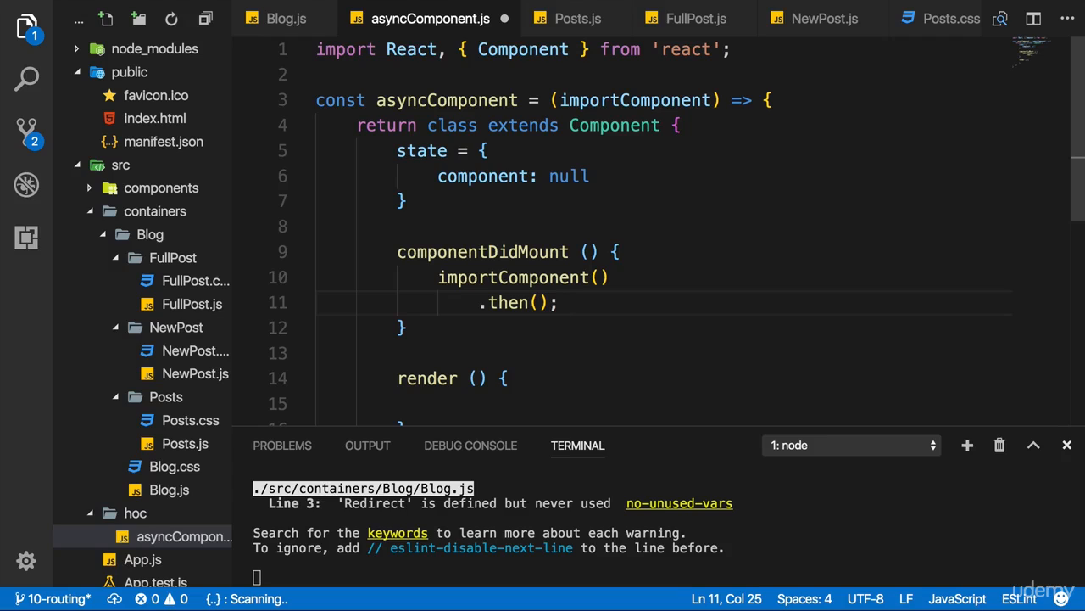
# - In the .then callback store cmp.default via this.setState({component: cmp.default}) and review it
pyautogui.doubleClick(447, 100)
pyautogui.click(539, 303)
pyautogui.write('cmp => ')
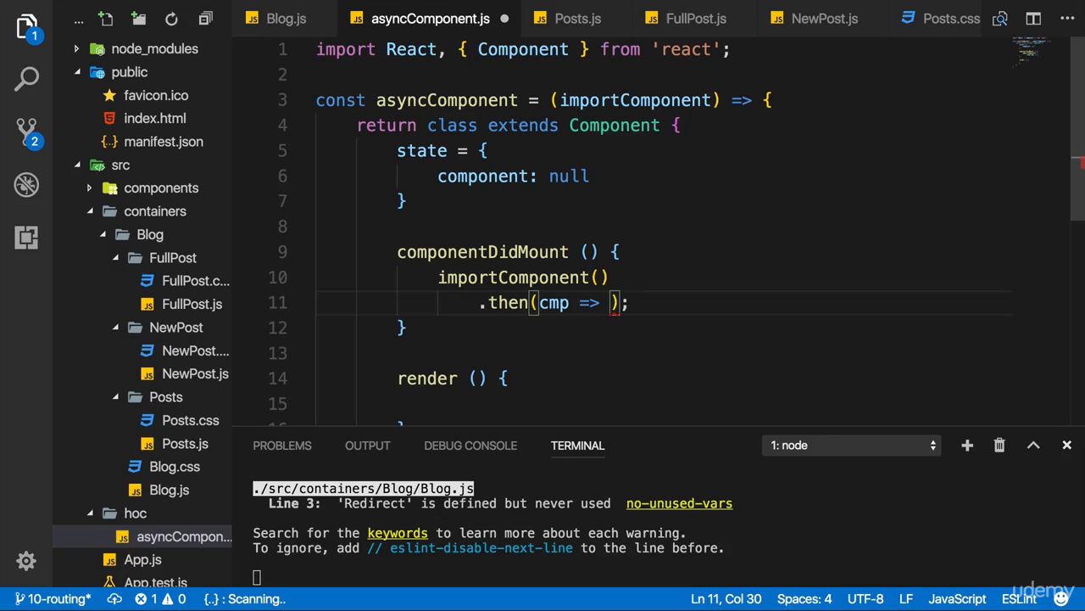
pyautogui.write('{')
pyautogui.press('Return')
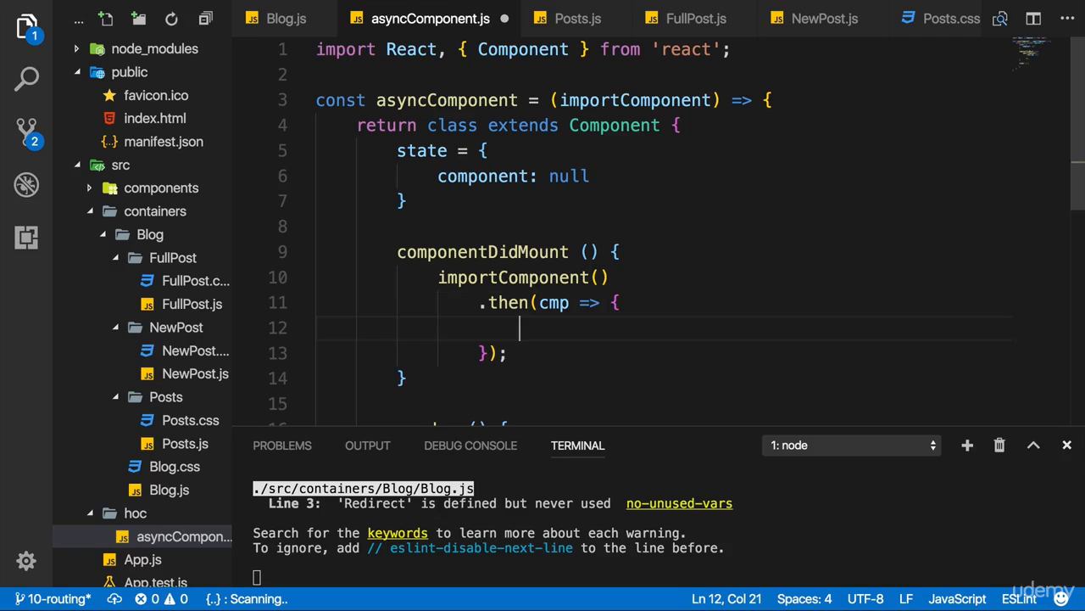
pyautogui.write('thi')
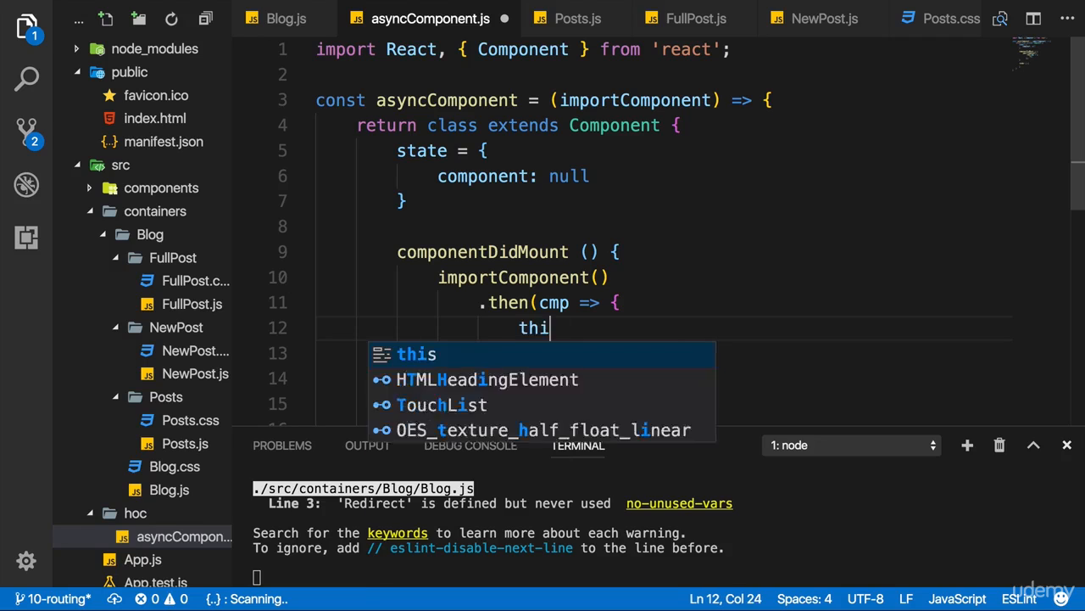
pyautogui.write('s.Se')
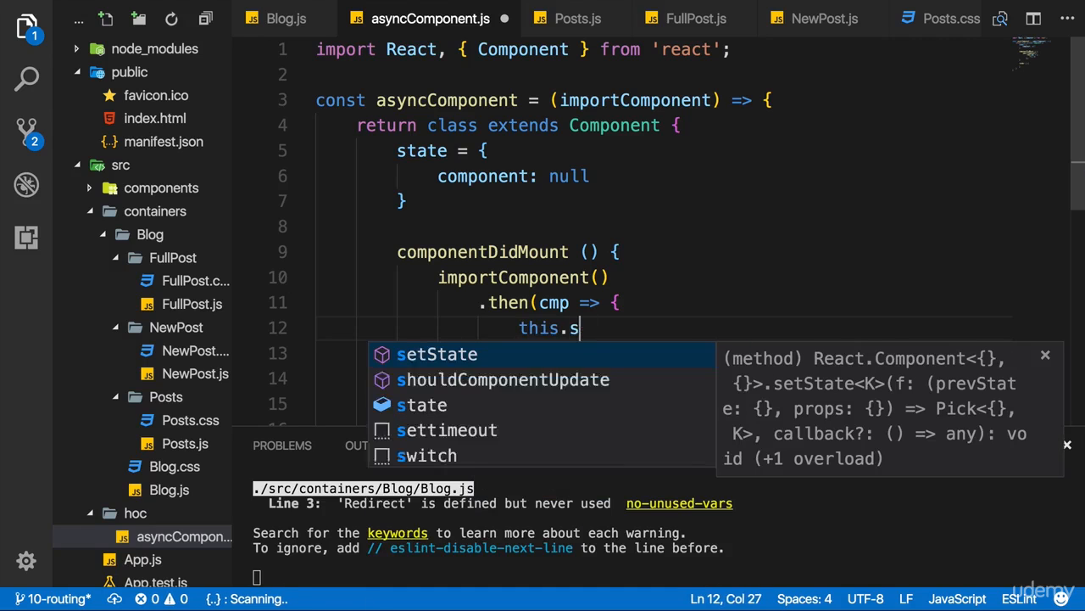
pyautogui.write('tState(')
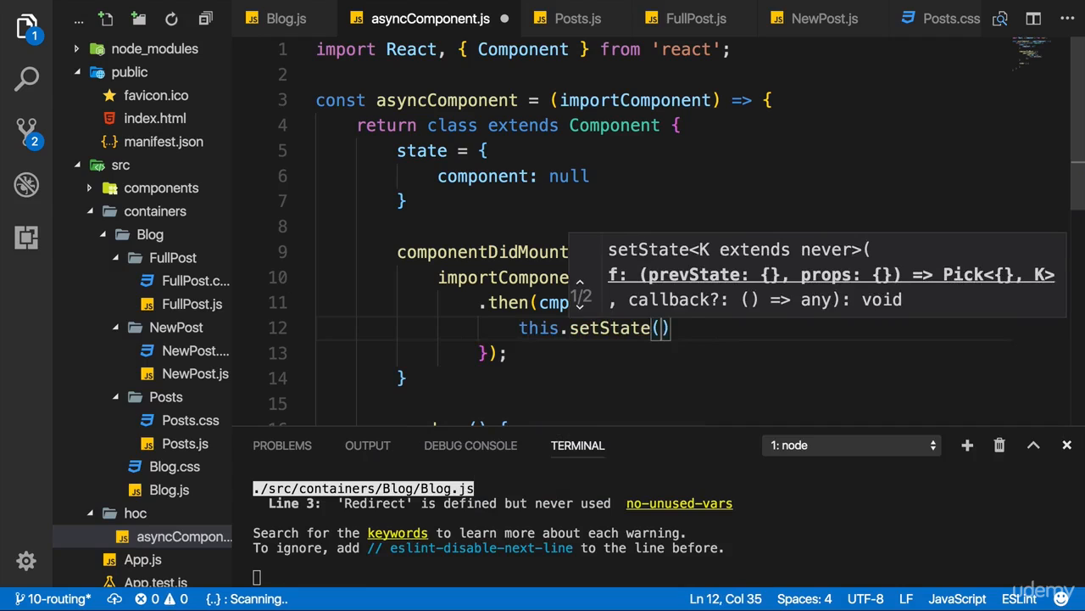
pyautogui.write('{component: ')
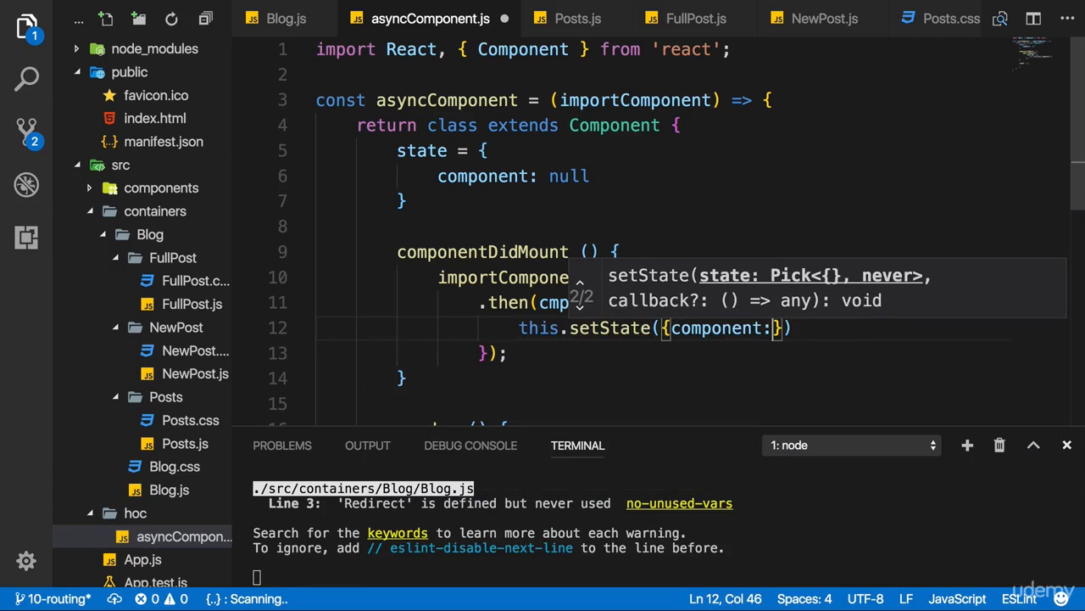
pyautogui.write('cmp.default})')
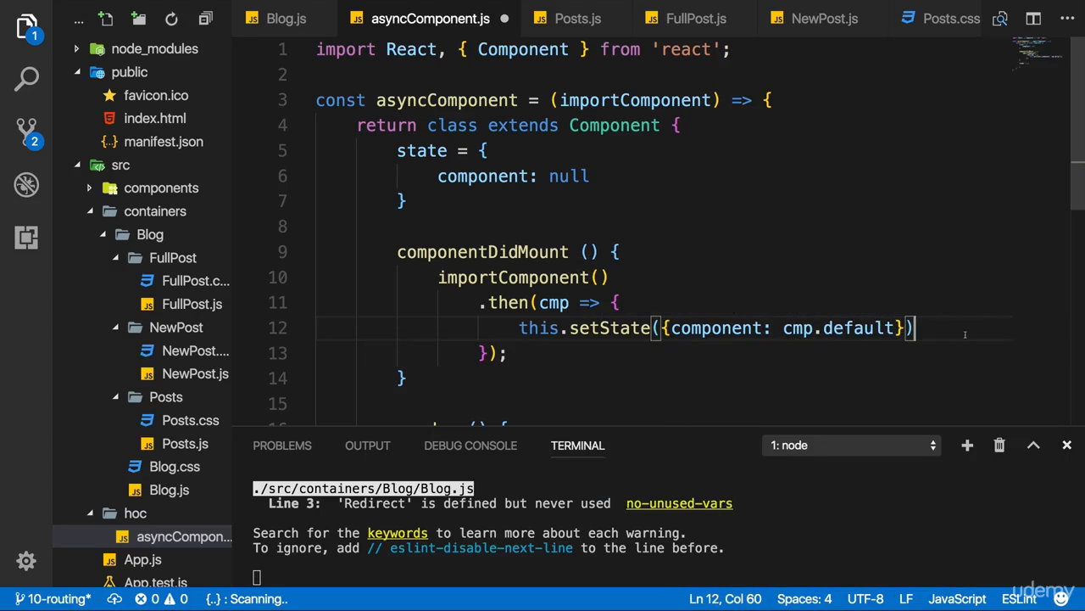
pyautogui.write(';')
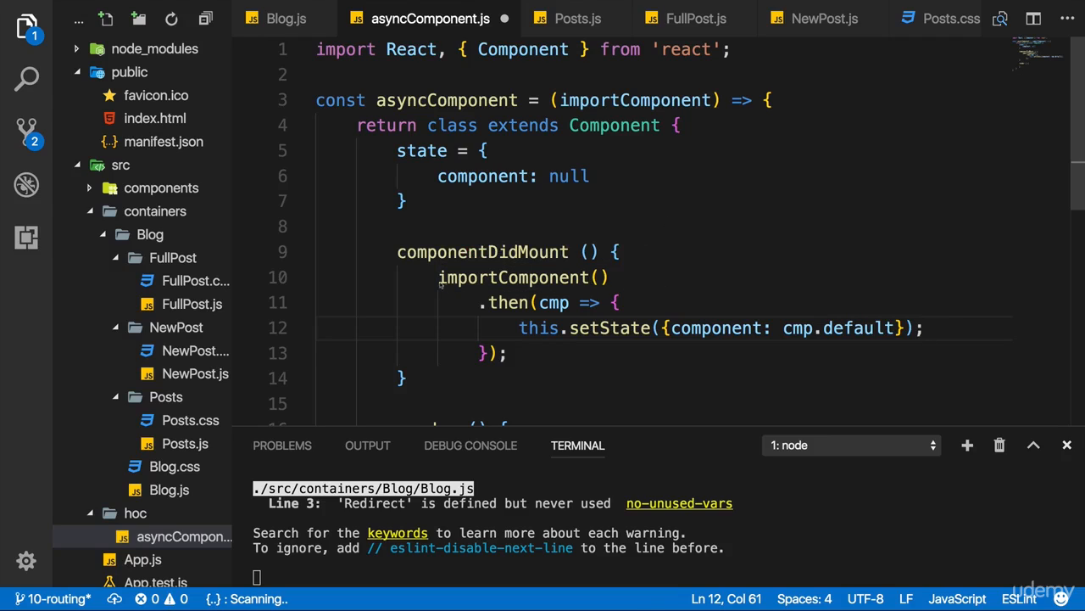
pyautogui.moveTo(438, 278); pyautogui.dragTo(597, 277)
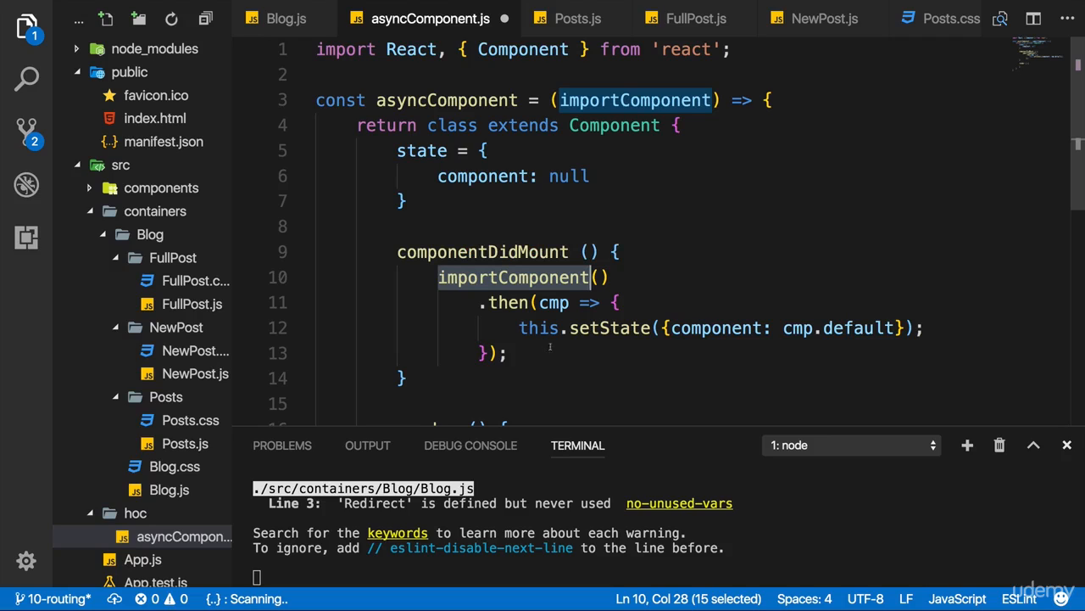
pyautogui.moveTo(518, 329); pyautogui.dragTo(948, 331)
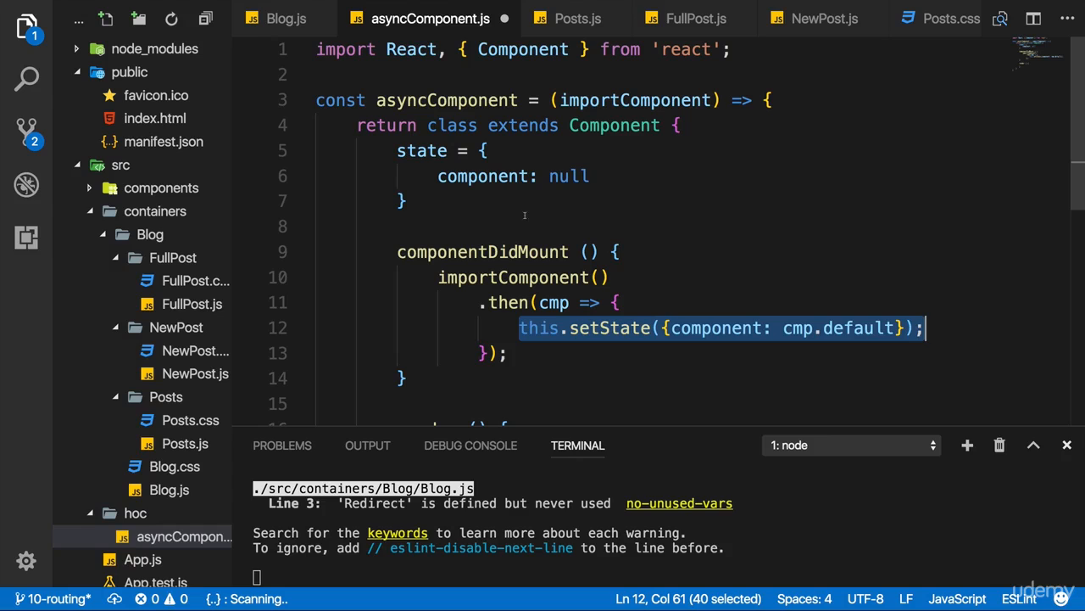
# - Make render read const C = this.state.component and return C ? <C {...this.props} /> : null
pyautogui.doubleClick(490, 175)
pyautogui.scroll(-5, 490, 175)
pyautogui.scroll(-5, 490, 175)
pyautogui.click(479, 179)
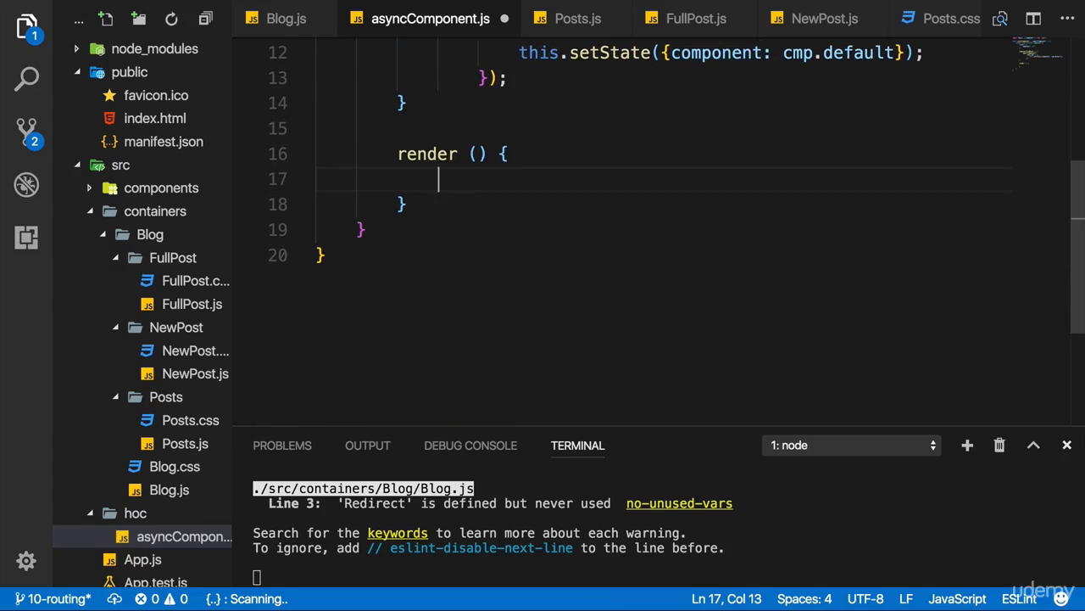
pyautogui.write('const C')
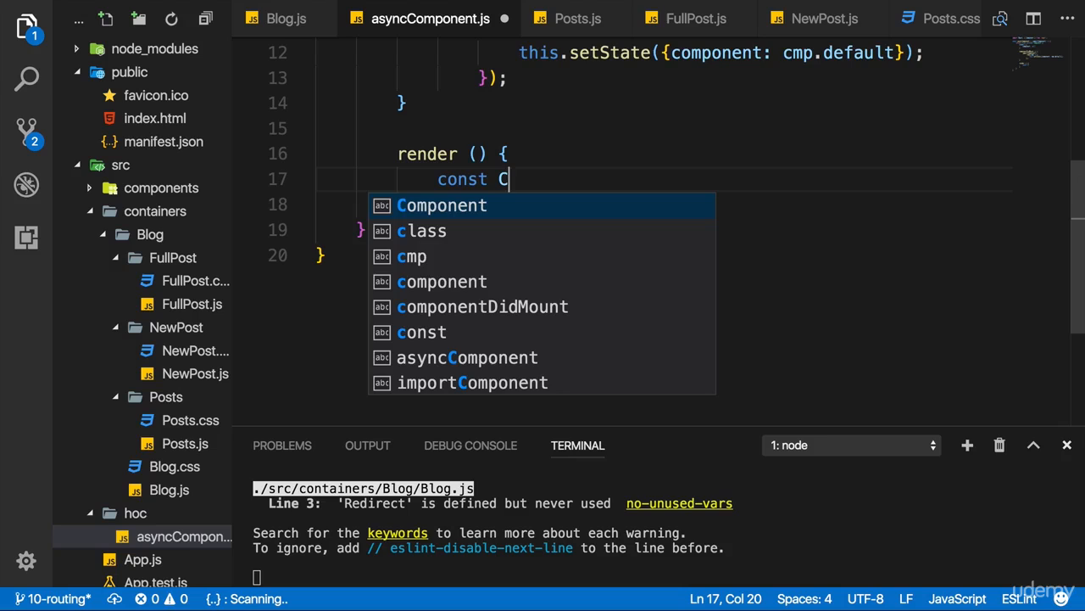
pyautogui.press('Escape')
pyautogui.write(' = this.state.co')
pyautogui.press('Tab')
pyautogui.write(';')
pyautogui.press('Return')
pyautogui.press('Return')
pyautogui.write('return')
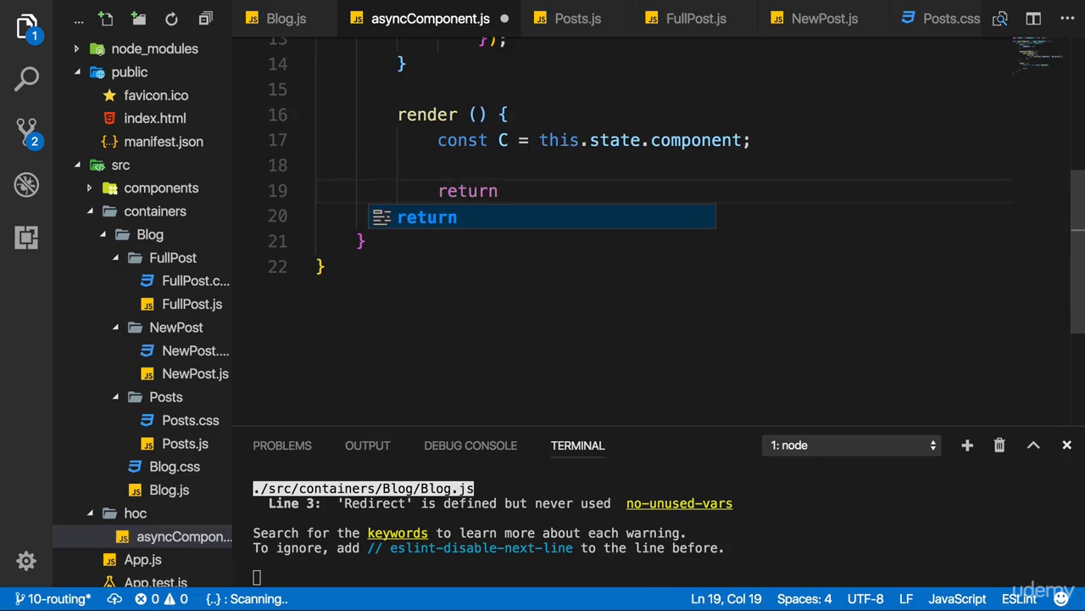
pyautogui.write(' C')
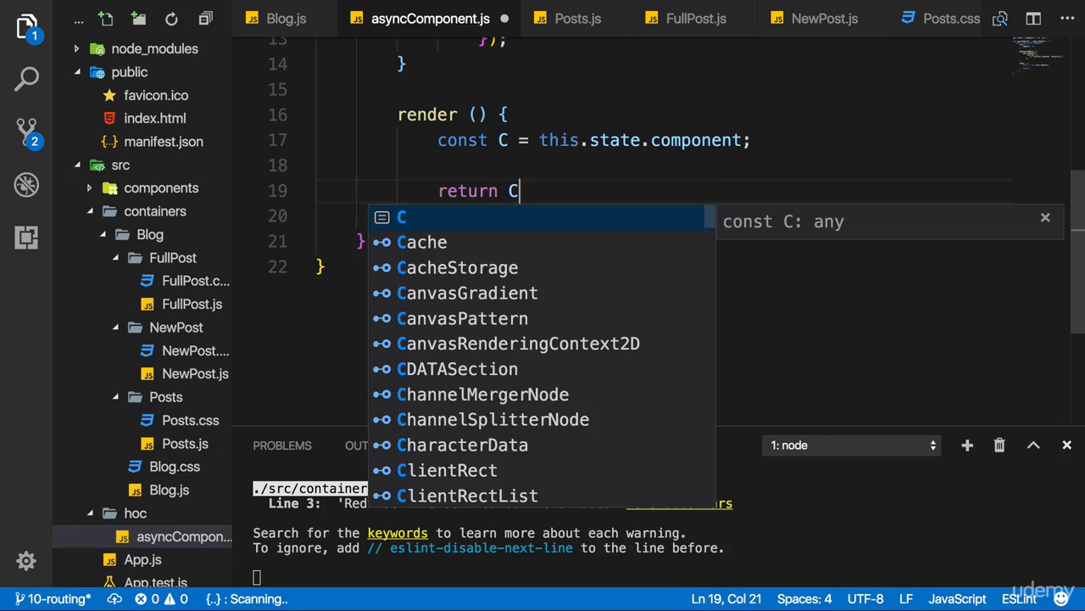
pyautogui.write(' ?')
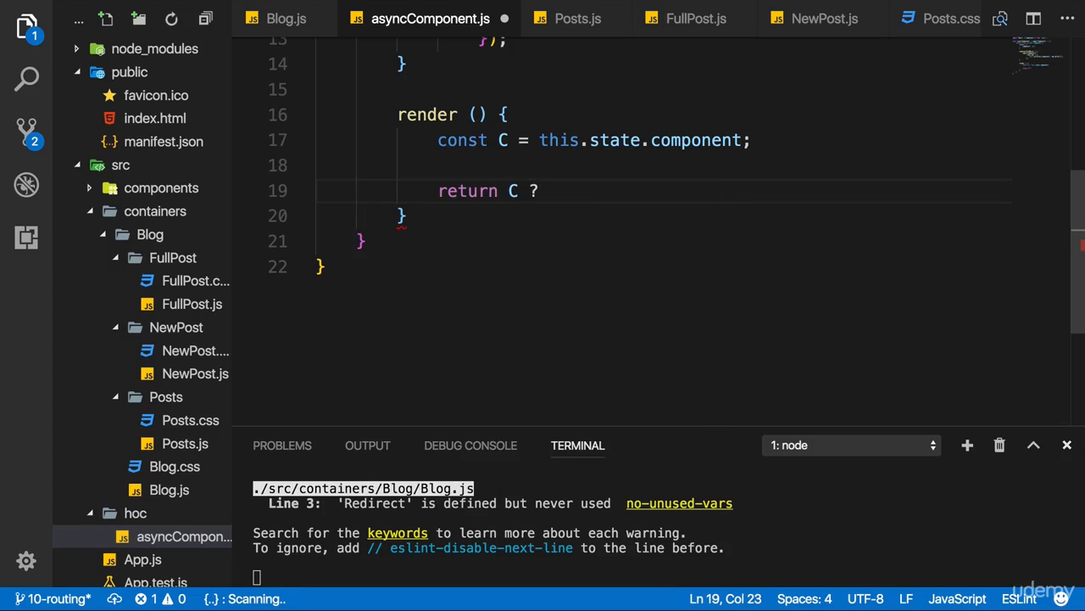
pyautogui.write(' <C')
pyautogui.write(' {...this.props')
pyautogui.press('Right')
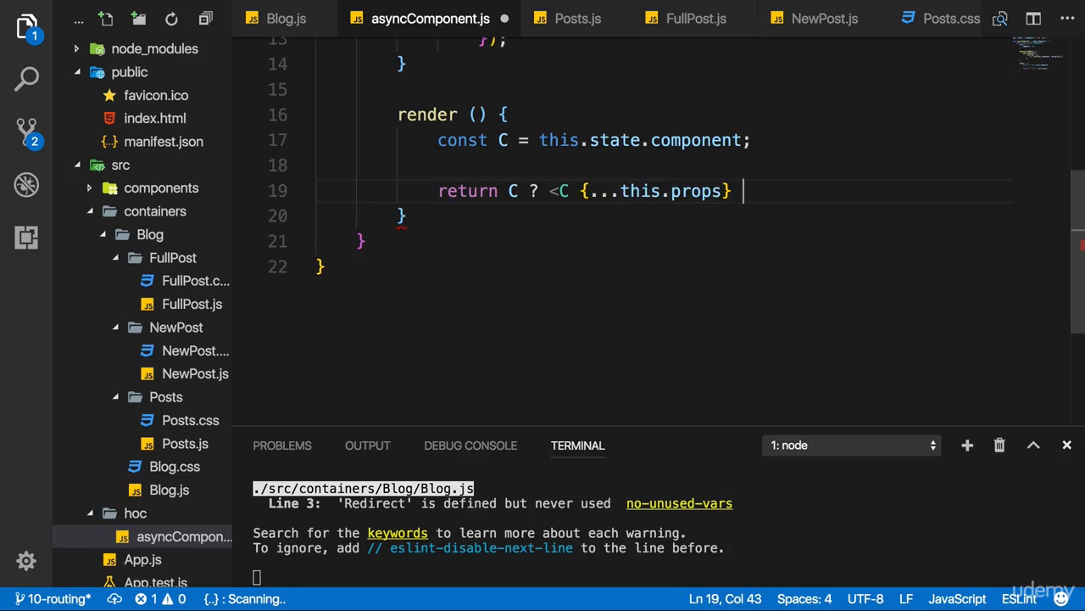
pyautogui.write('/>')
pyautogui.write(' : nul')
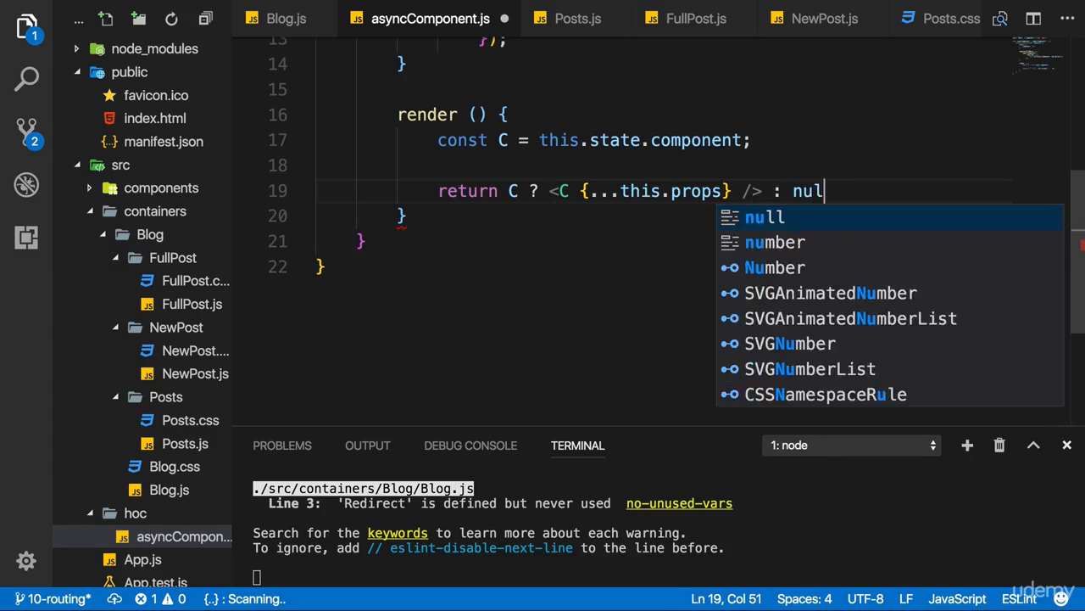
pyautogui.write('l;')
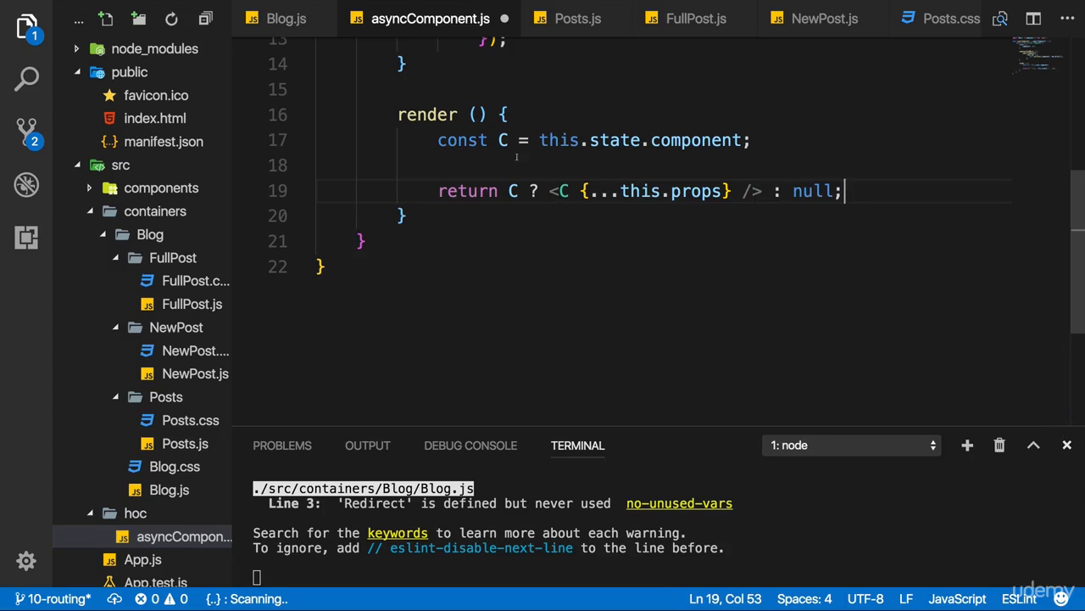
pyautogui.scroll(1, 496, 165)
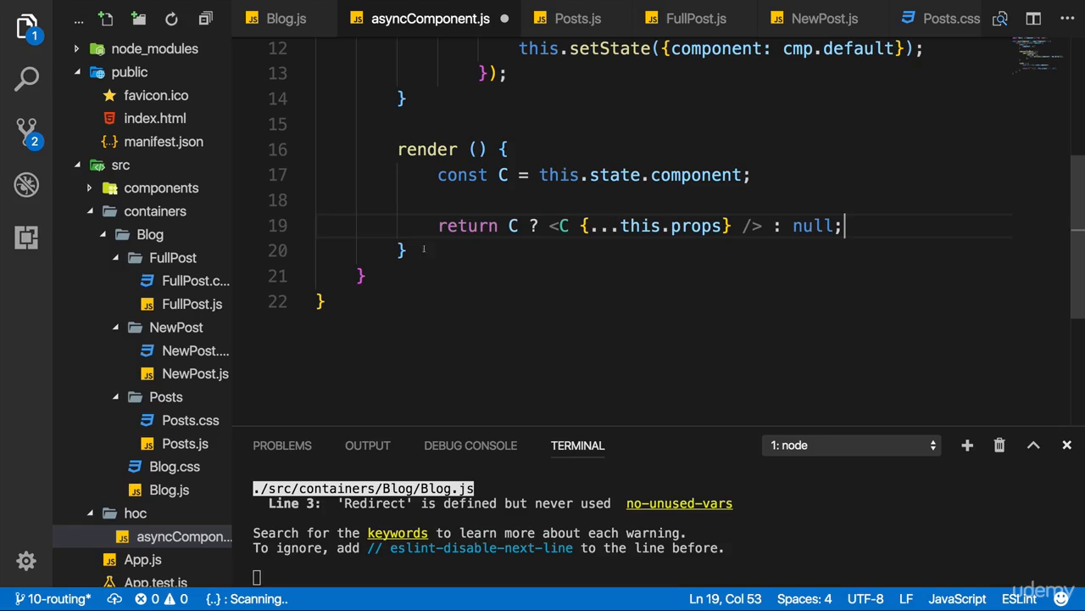
# - Add export default asyncComponent below the class and save asyncComponent.js
pyautogui.click(390, 302)
pyautogui.press('Return')
pyautogui.press('Return')
pyautogui.write('export default asy')
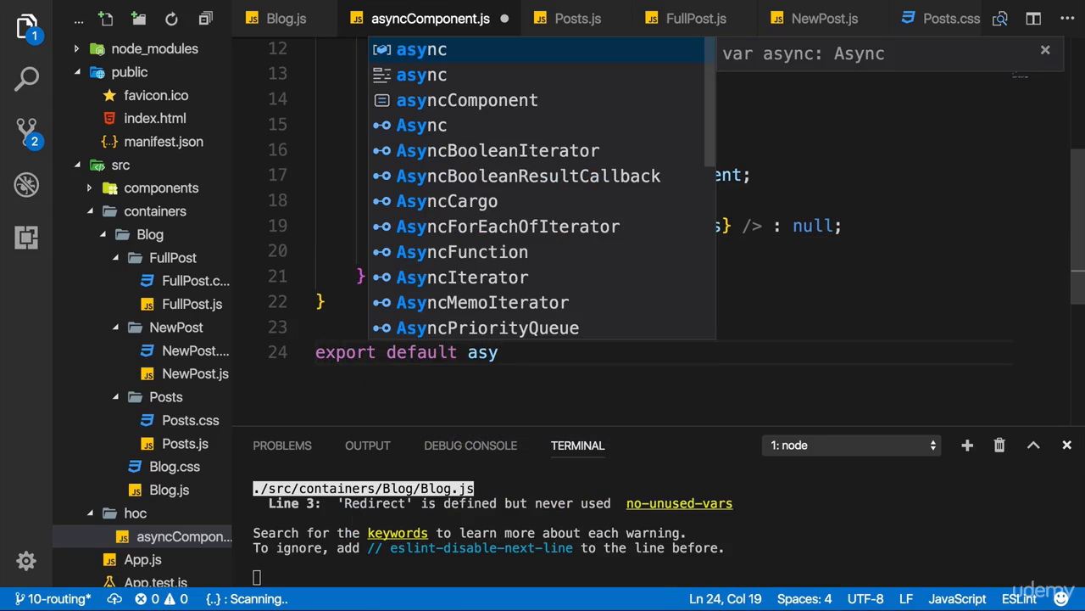
pyautogui.press('Down')
pyautogui.press('Down')
pyautogui.press('Return')
pyautogui.write(';')
pyautogui.hotkey('ctrl', 's')
pyautogui.click(485, 307)
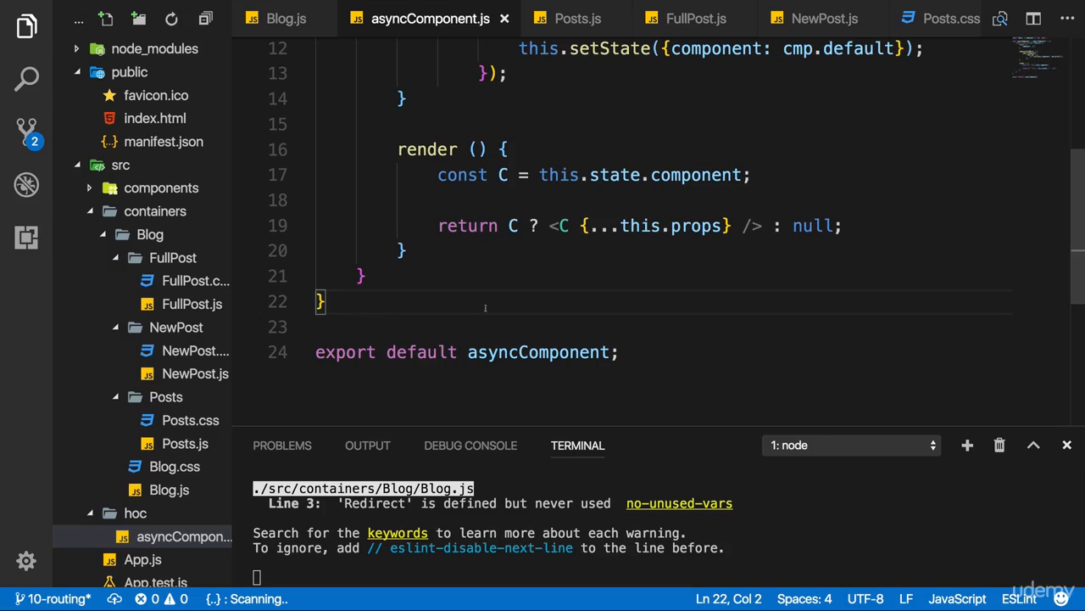
# - Reopen Blog.js and highlight the NewPost import name at the top
pyautogui.click(170, 489)
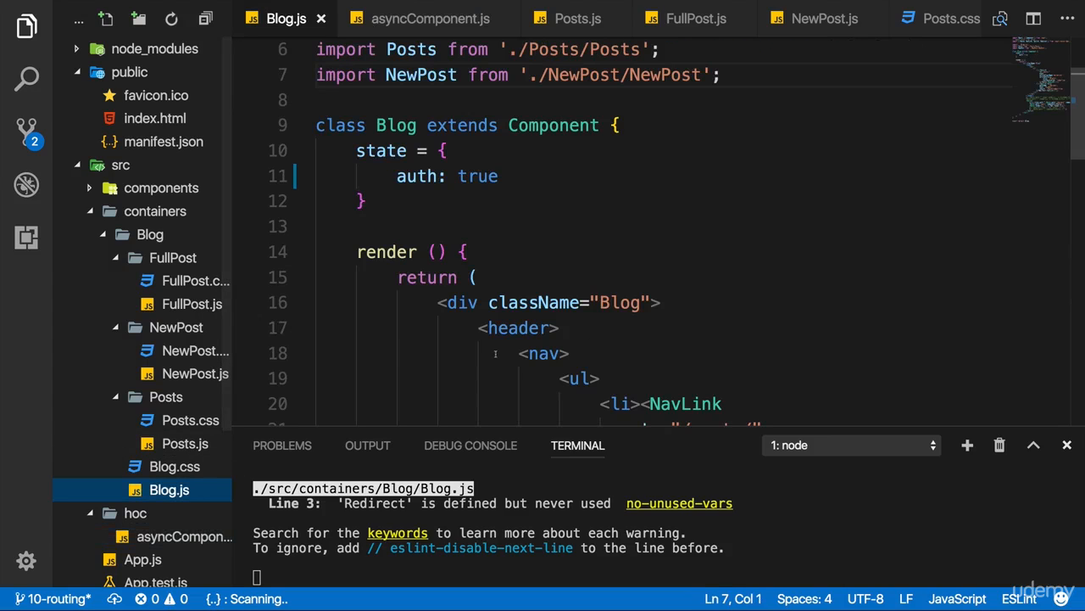
pyautogui.hotkey('alt', 'Right')
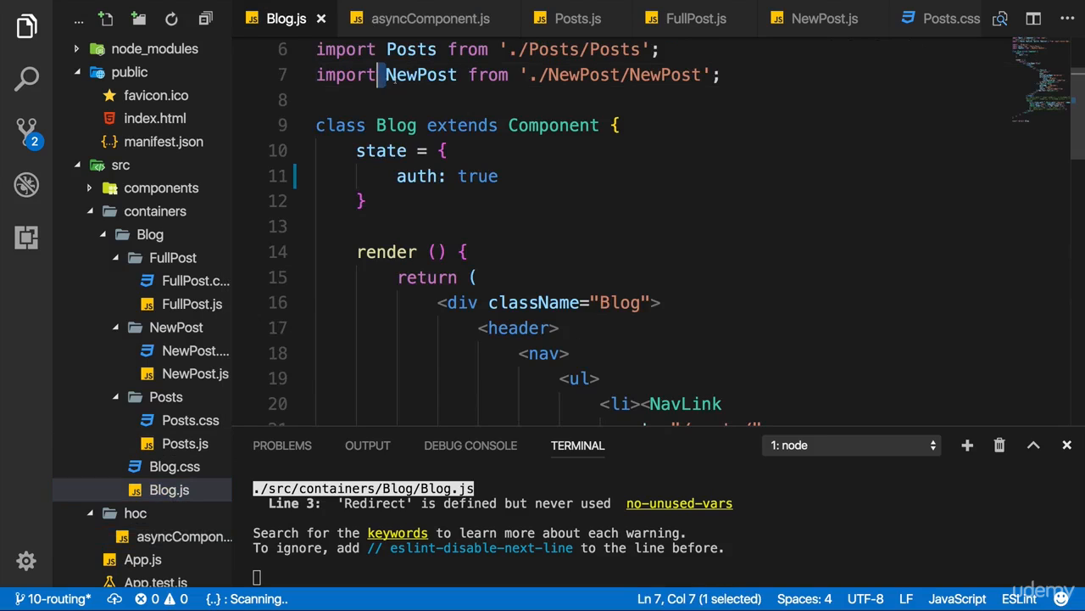
pyautogui.hotkey('alt', 'shift', 'Right')
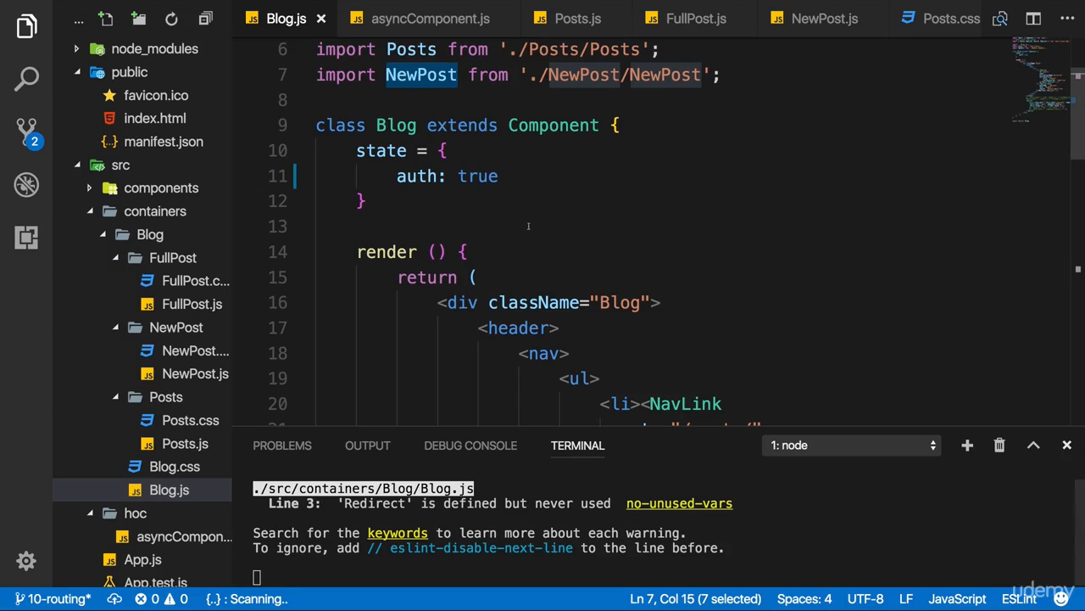
pyautogui.click(719, 74)
pyautogui.scroll(3, 542, 212)
pyautogui.moveTo(721, 188)
pyautogui.mouseDown()
pyautogui.moveTo(388, 137)
pyautogui.moveTo(317, 162)
pyautogui.mouseUp()
# - Point out the Posts import statement and its './Posts/Posts' path
pyautogui.click(519, 137)
pyautogui.moveTo(662, 162); pyautogui.dragTo(390, 162)
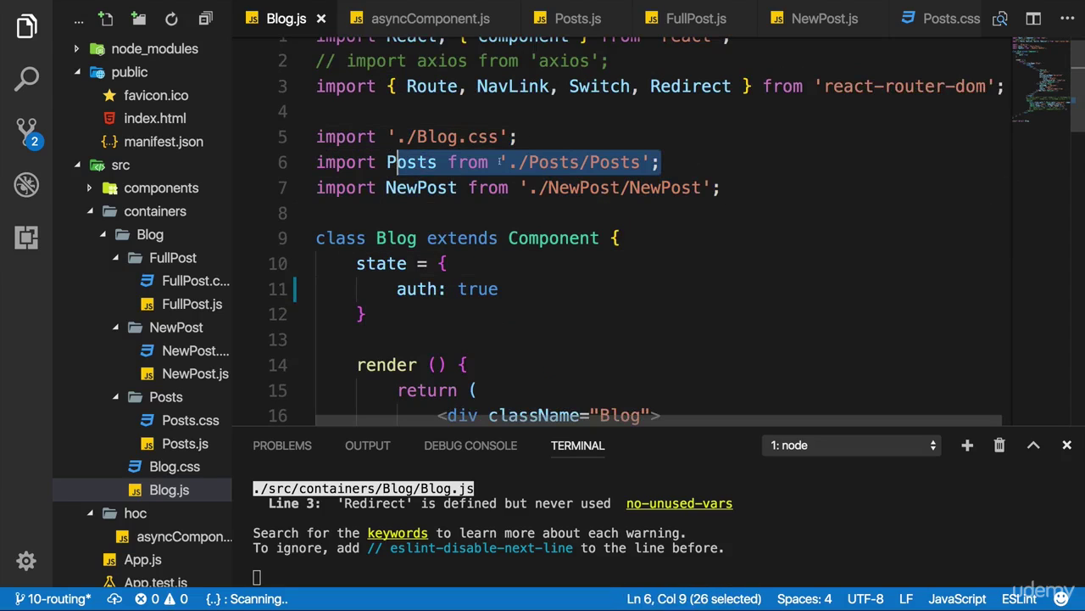
pyautogui.click(663, 140)
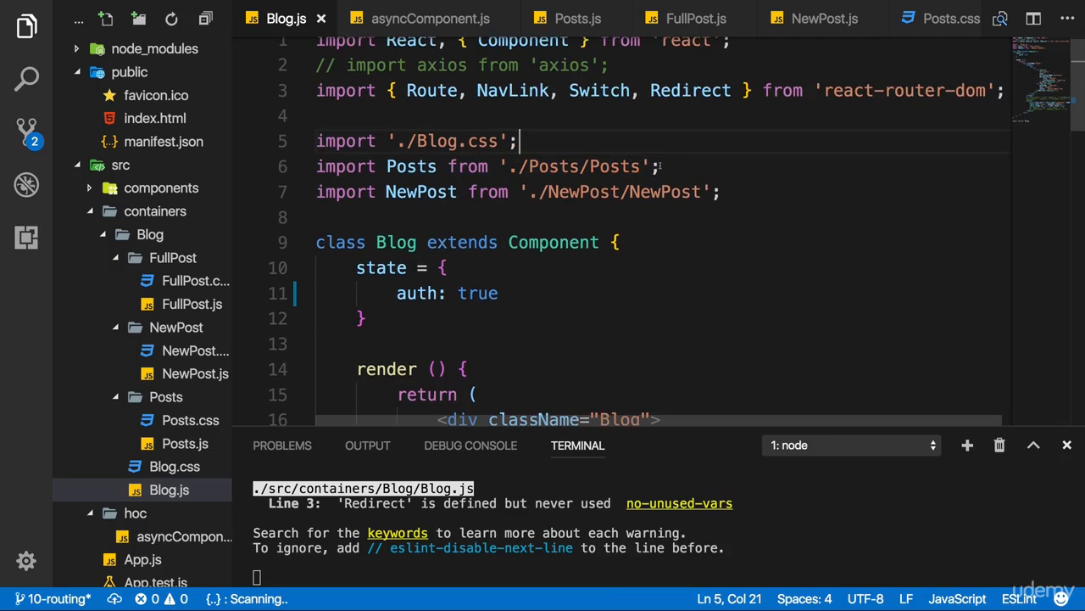
pyautogui.moveTo(641, 166); pyautogui.dragTo(519, 166)
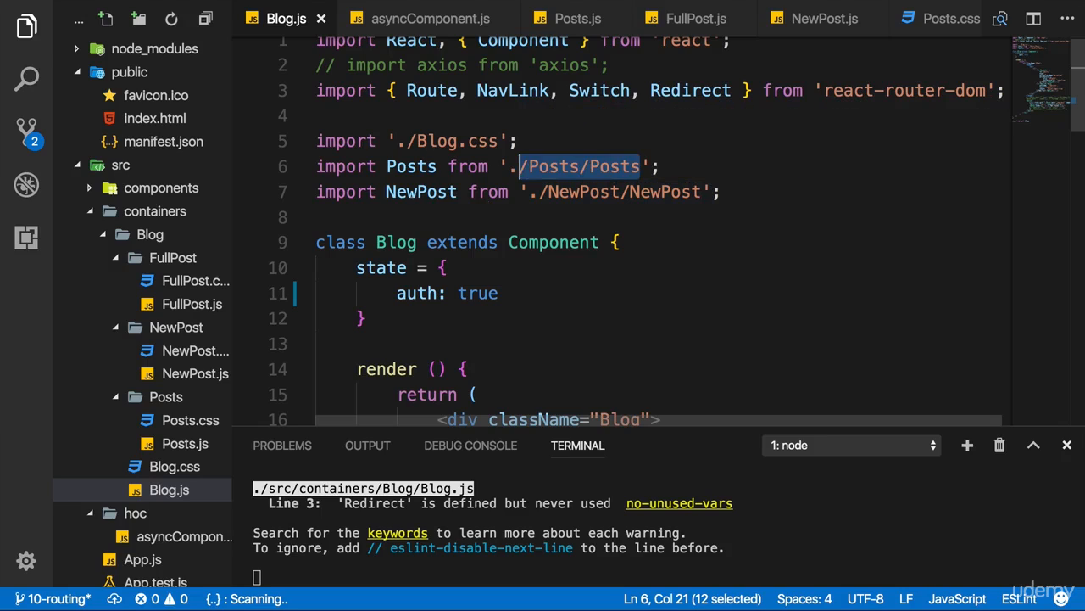
# - Add an import of asyncComponent from '../../hoc/asyncComponent' below the Posts import
pyautogui.click(318, 191)
pyautogui.write('//')
pyautogui.press('End')
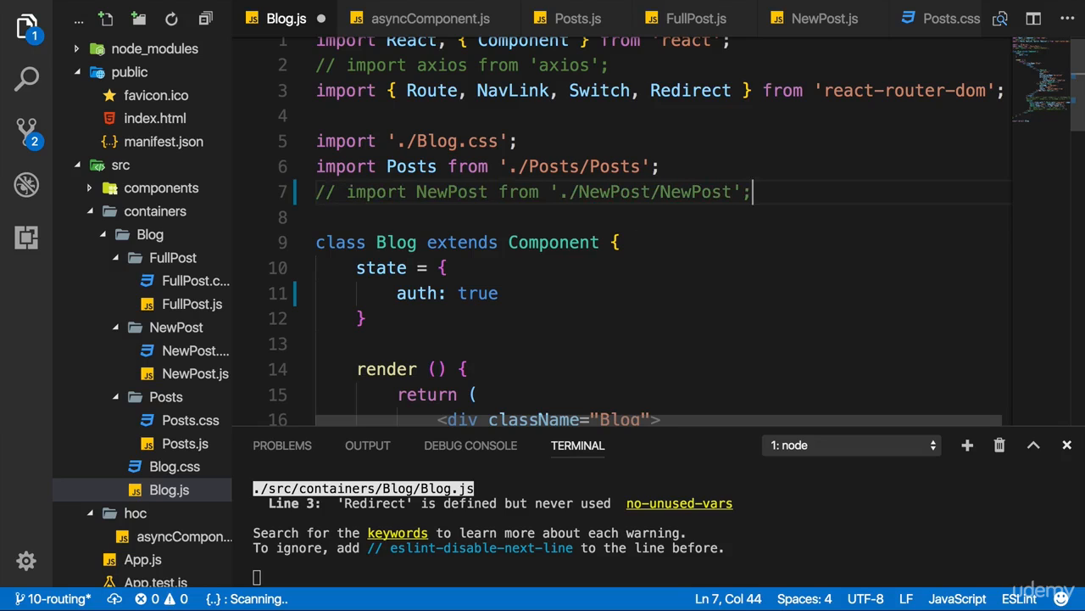
pyautogui.press('Return')
pyautogui.write('const')
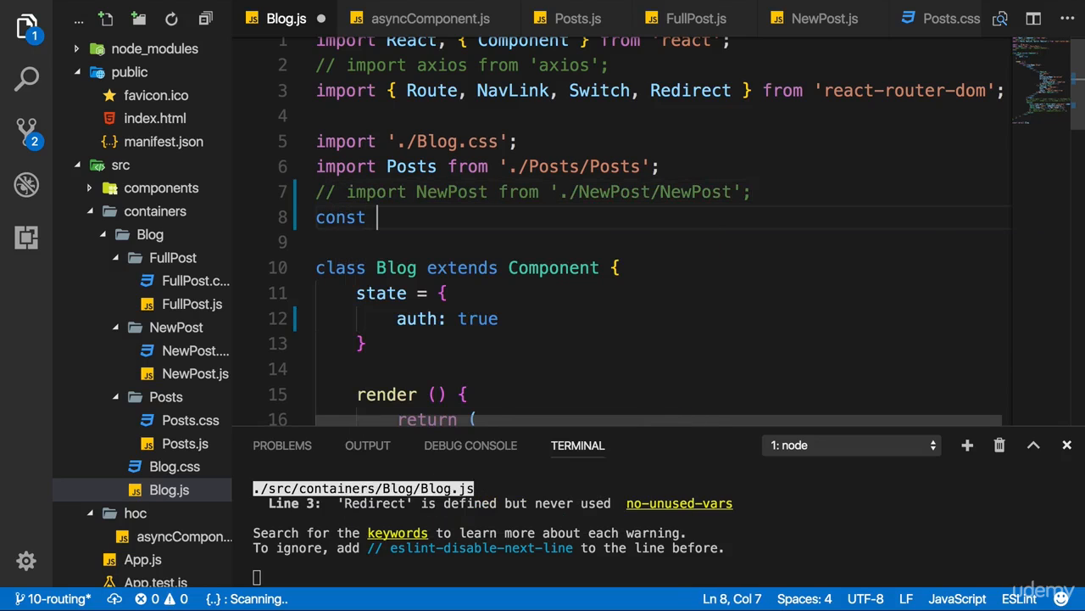
pyautogui.write(' AsyncNewPost')
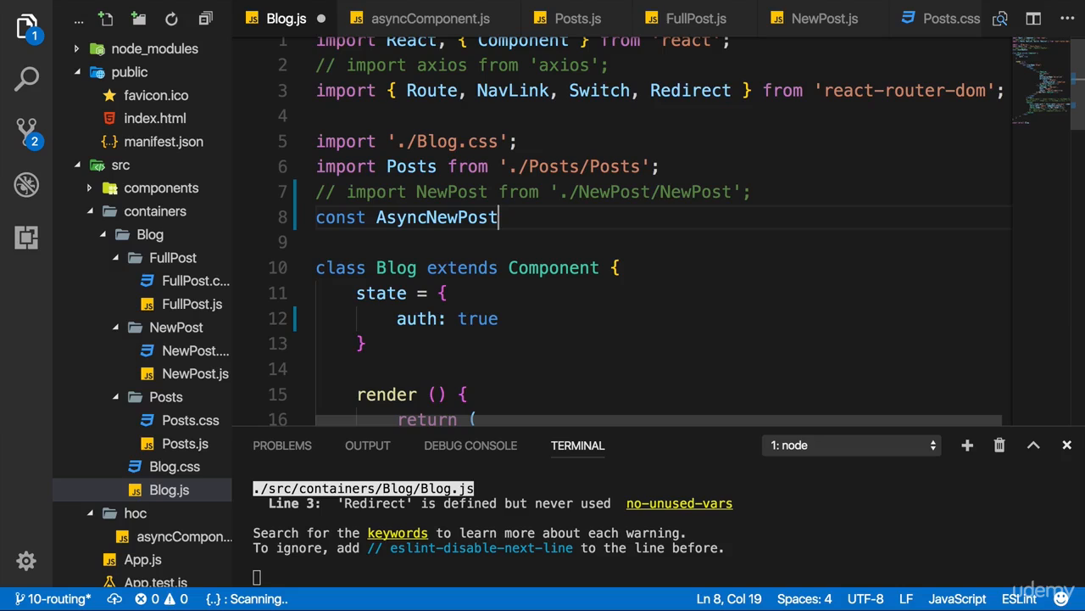
pyautogui.write(' =')
pyautogui.scroll(1, 645, 229)
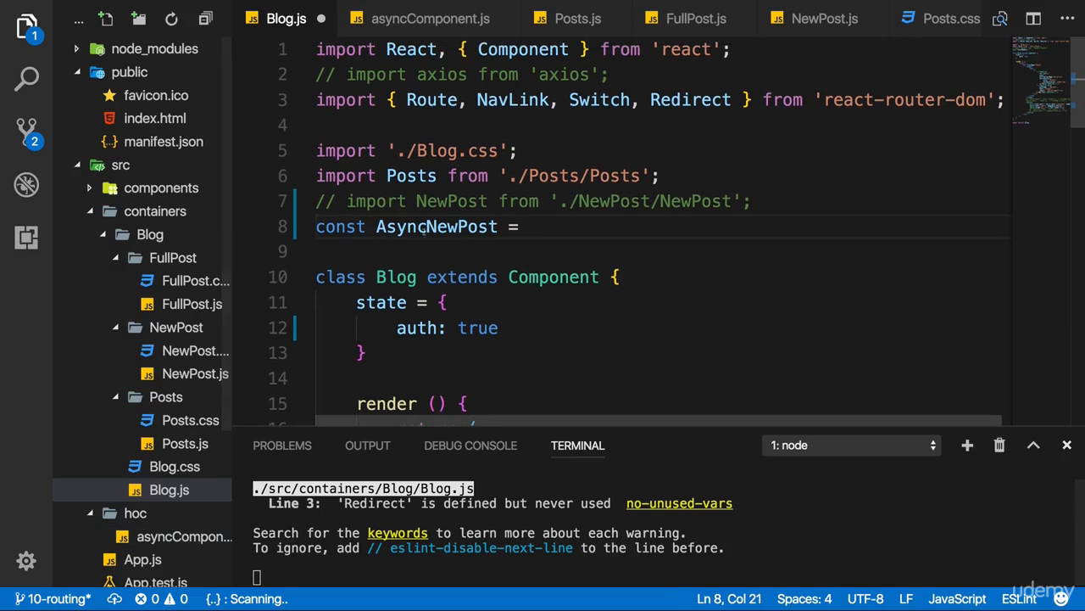
pyautogui.click(703, 175)
pyautogui.press('Return')
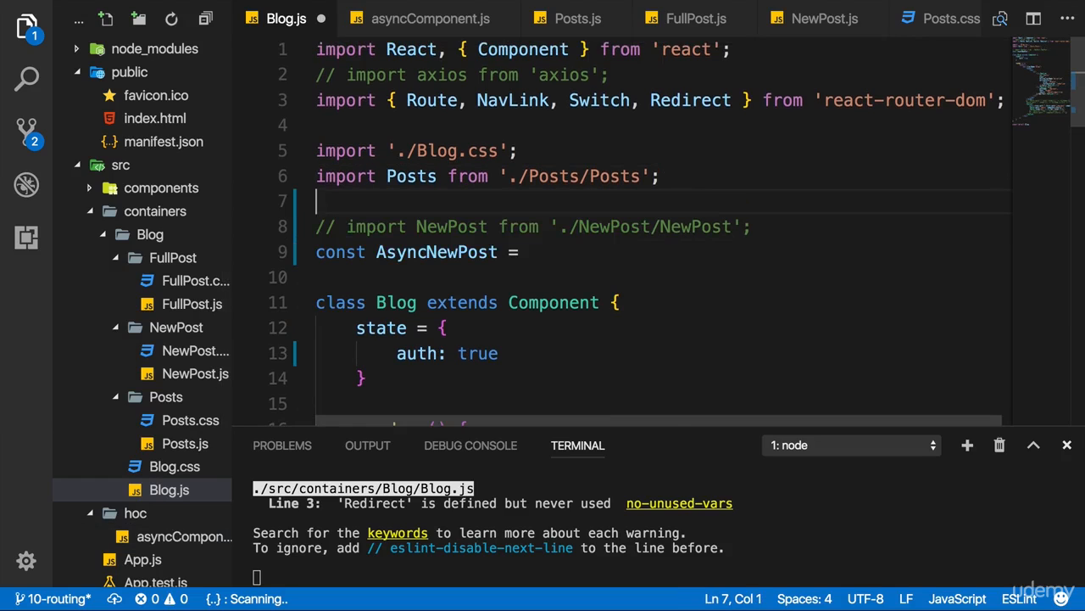
pyautogui.write('import a')
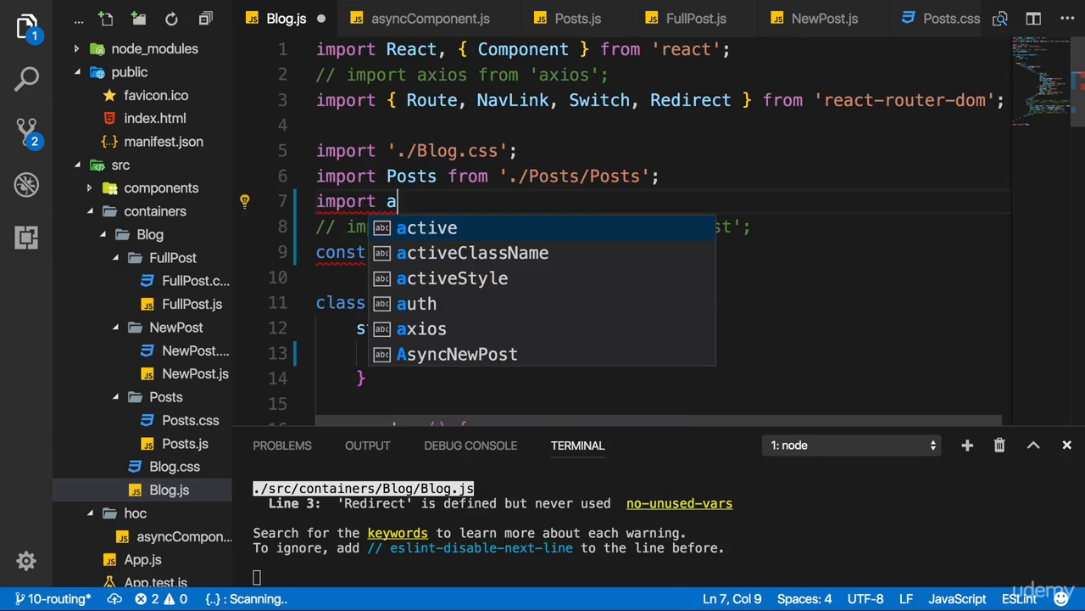
pyautogui.write("syncComponent from '../../hoc/asyncComponent")
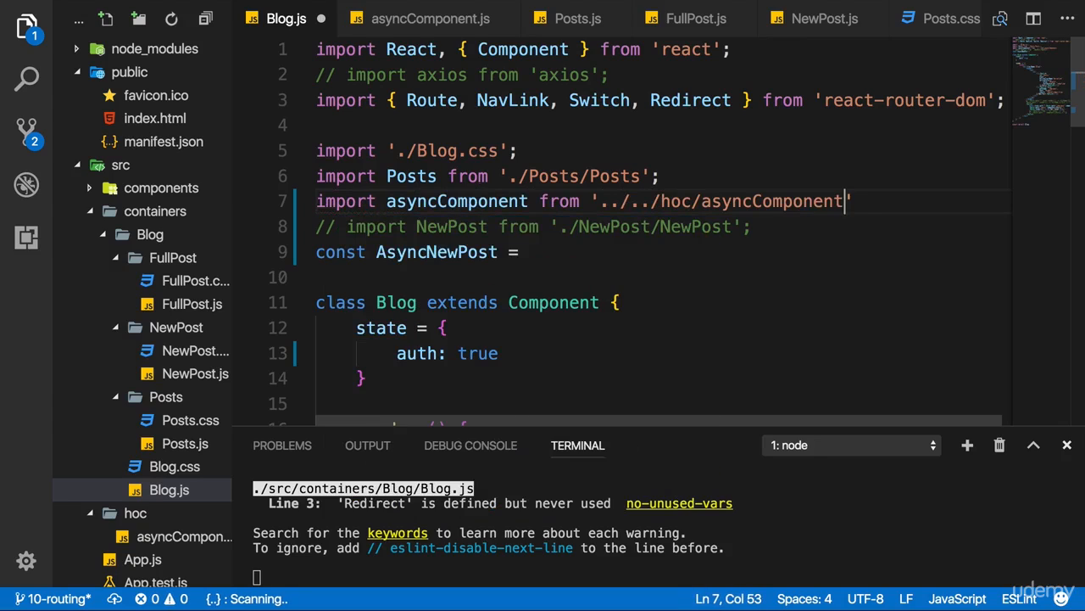
pyautogui.write("';")
# - Declare const AsyncNewPost = asyncComponent() above the Blog class
pyautogui.click(875, 227)
pyautogui.click(672, 252)
pyautogui.press('Return')
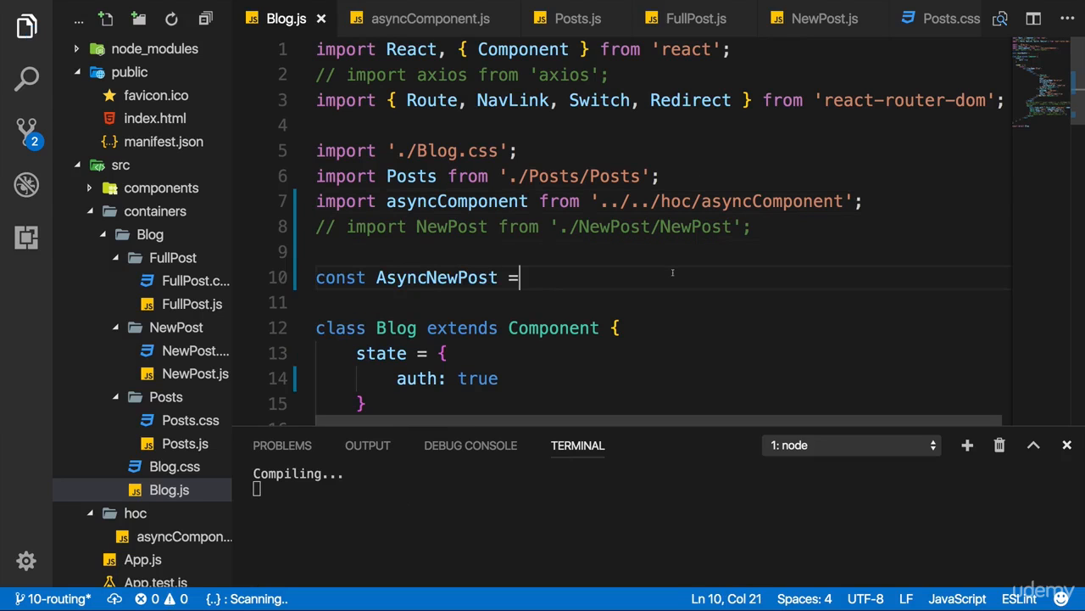
pyautogui.write(' asy')
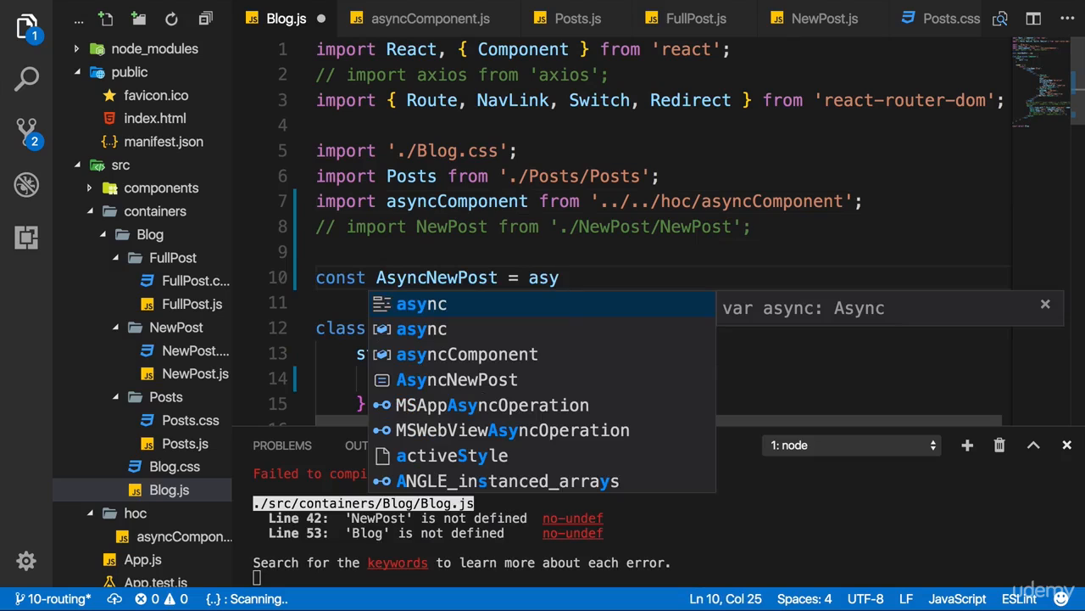
pyautogui.press('Down')
pyautogui.press('Down')
pyautogui.press('Return')
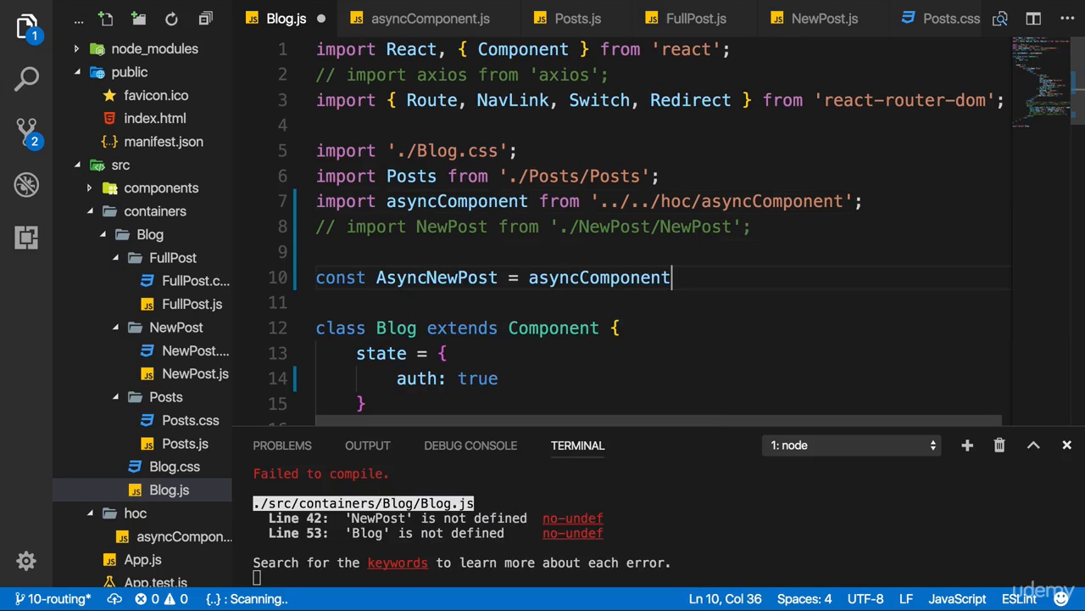
pyautogui.write('();')
pyautogui.press('Left')
pyautogui.press('Left')
pyautogui.hotkey('ctrl', 'shift', 'Left')
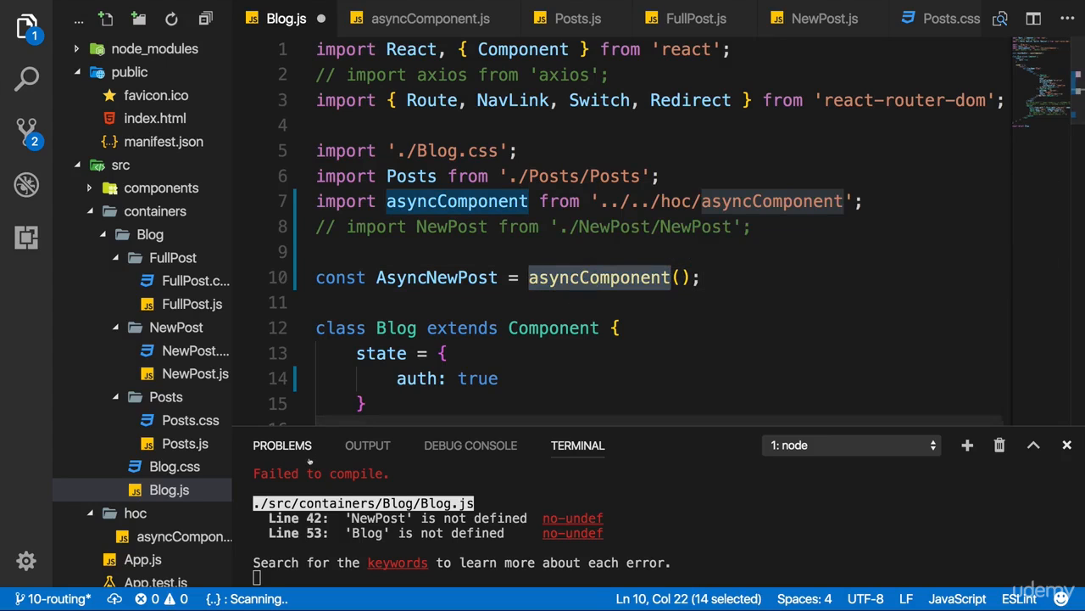
pyautogui.click(184, 536)
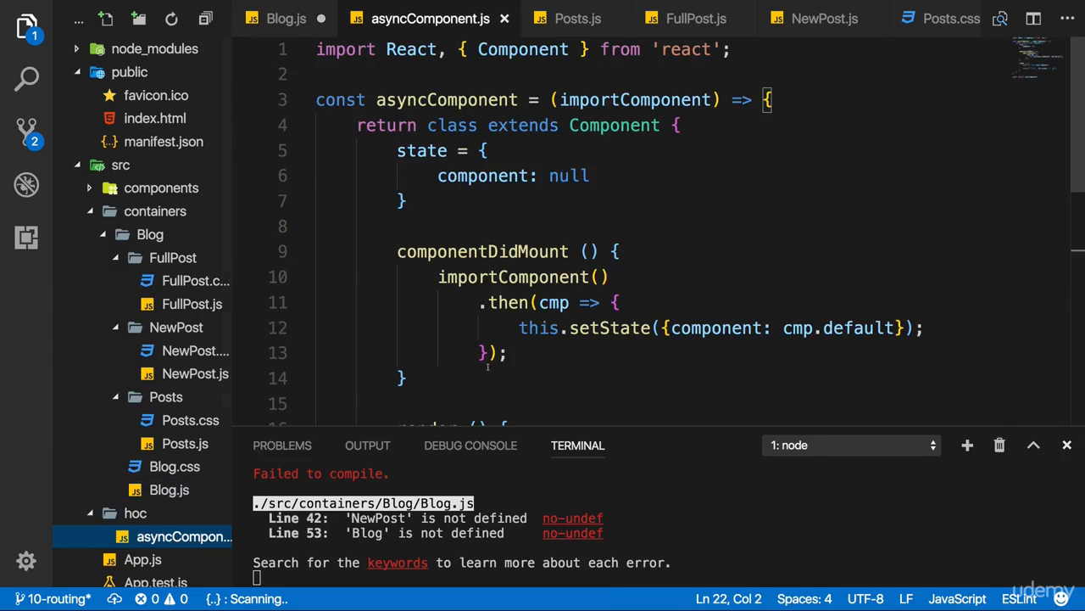
pyautogui.doubleClick(614, 100)
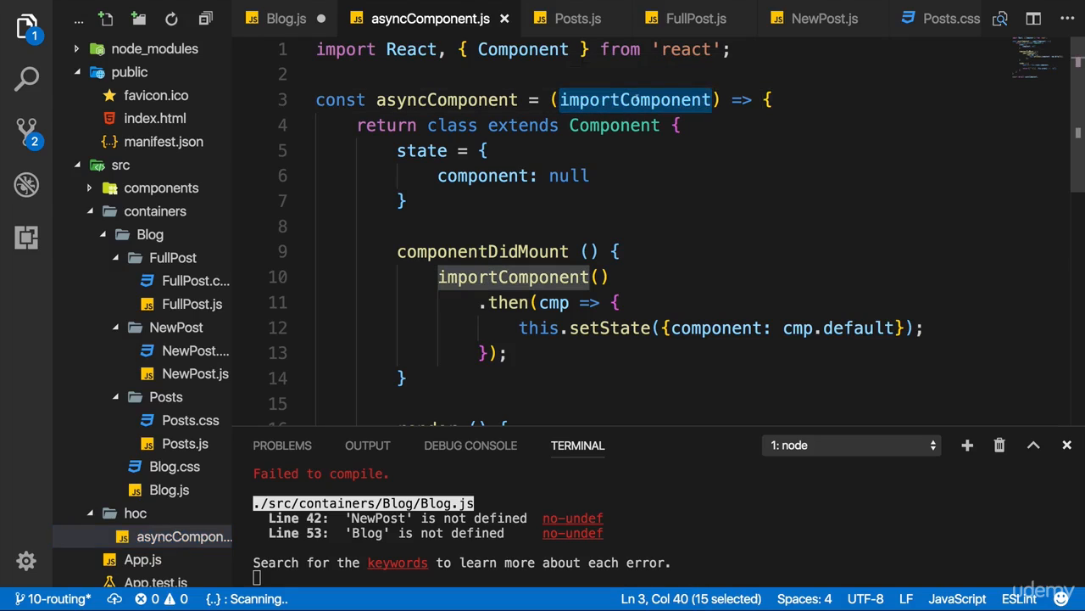
pyautogui.moveTo(635, 100)
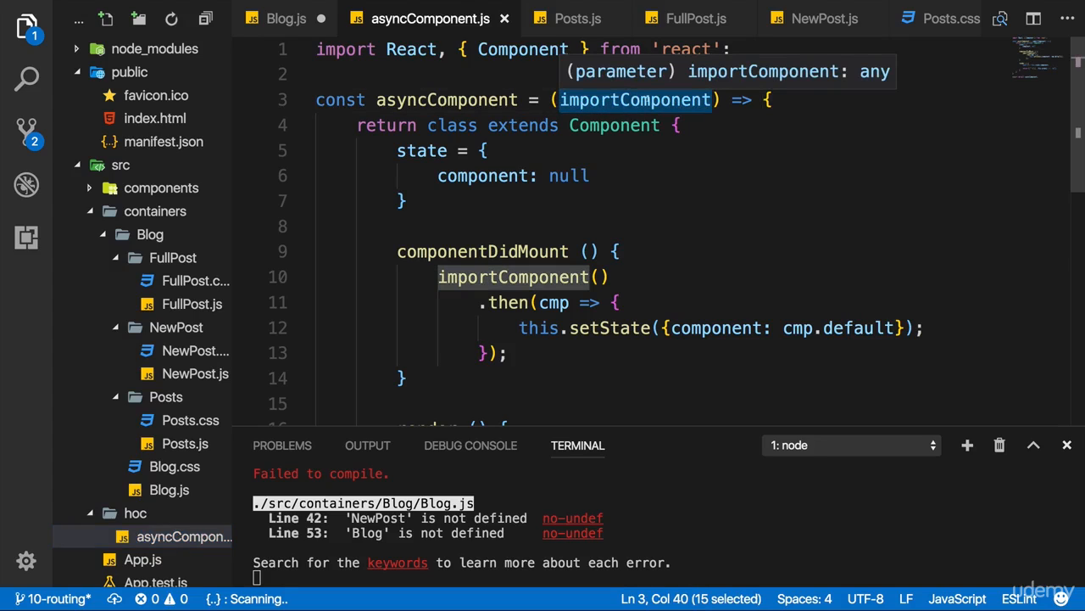
pyautogui.moveTo(610, 278); pyautogui.dragTo(438, 277)
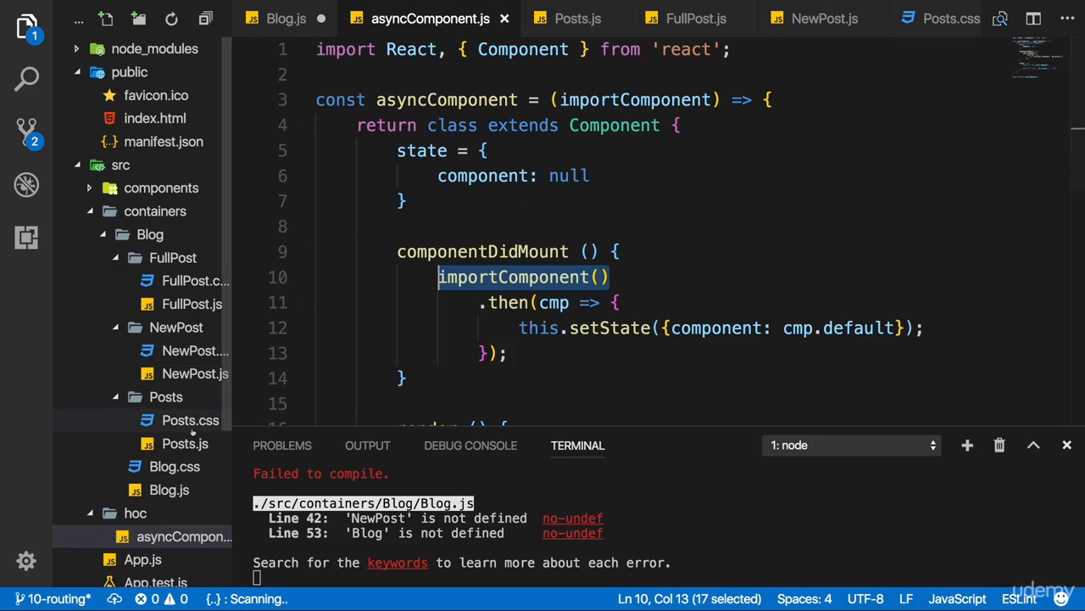
pyautogui.click(169, 491)
pyautogui.click(619, 328)
# - Pass asyncComponent an arrow function returning an empty import() call and review it
pyautogui.click(678, 278)
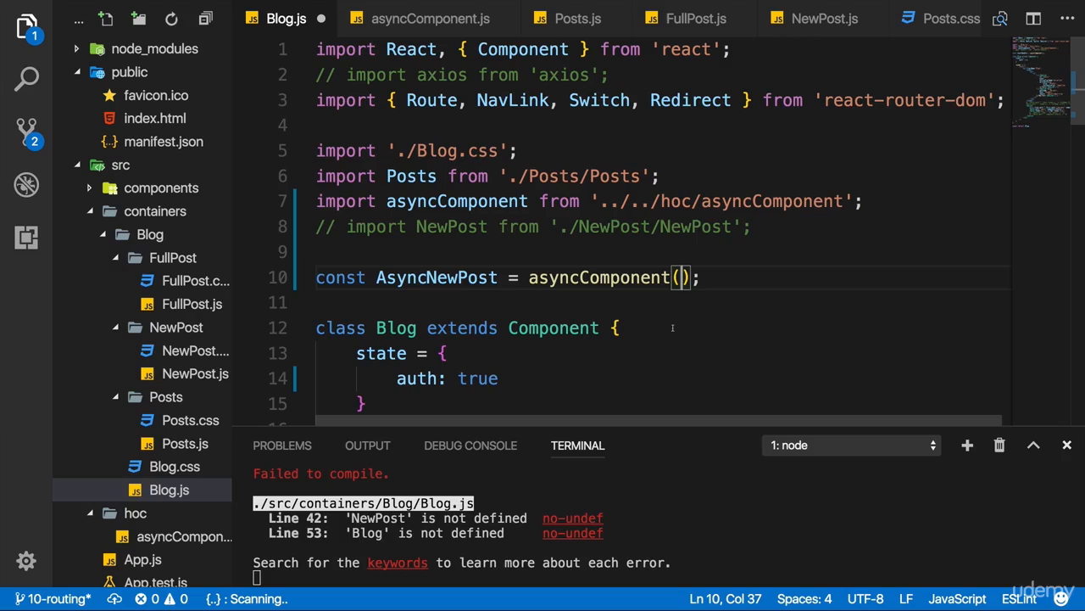
pyautogui.write('() ')
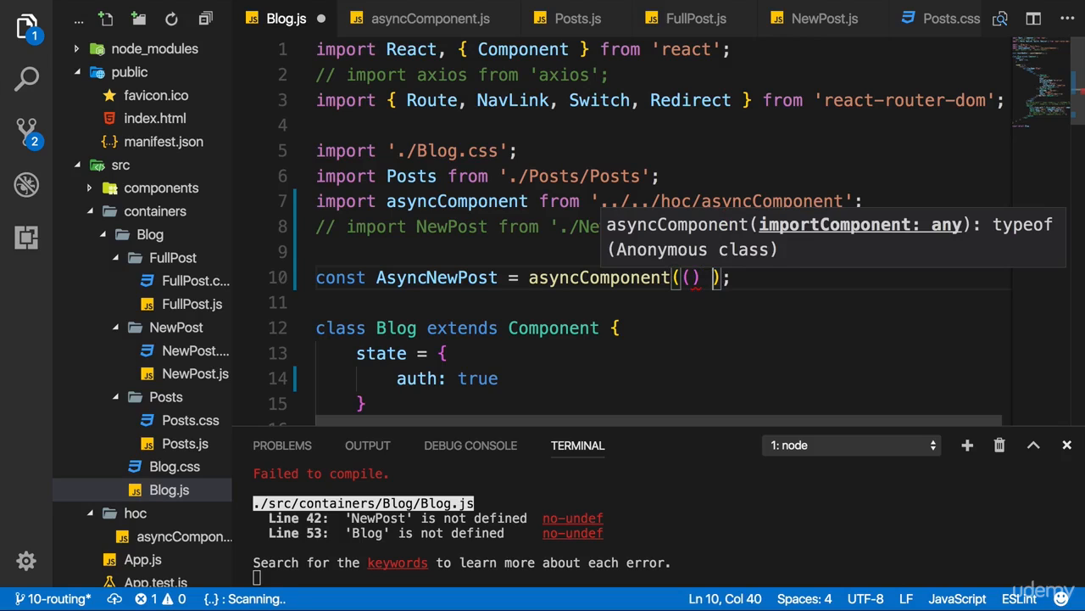
pyautogui.write('=>')
pyautogui.write('{')
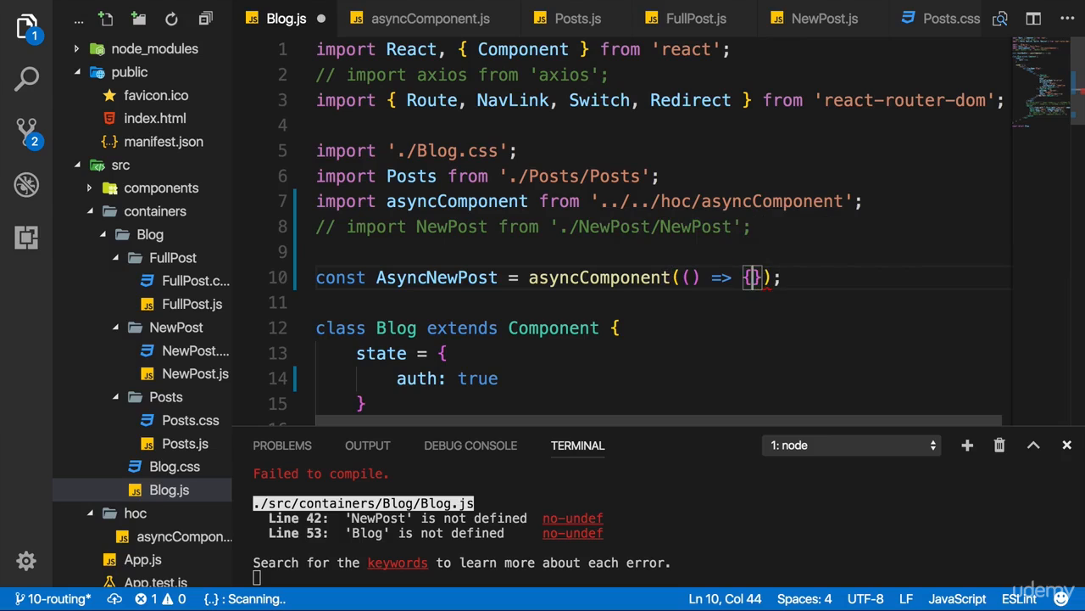
pyautogui.press('Return')
pyautogui.write('return ')
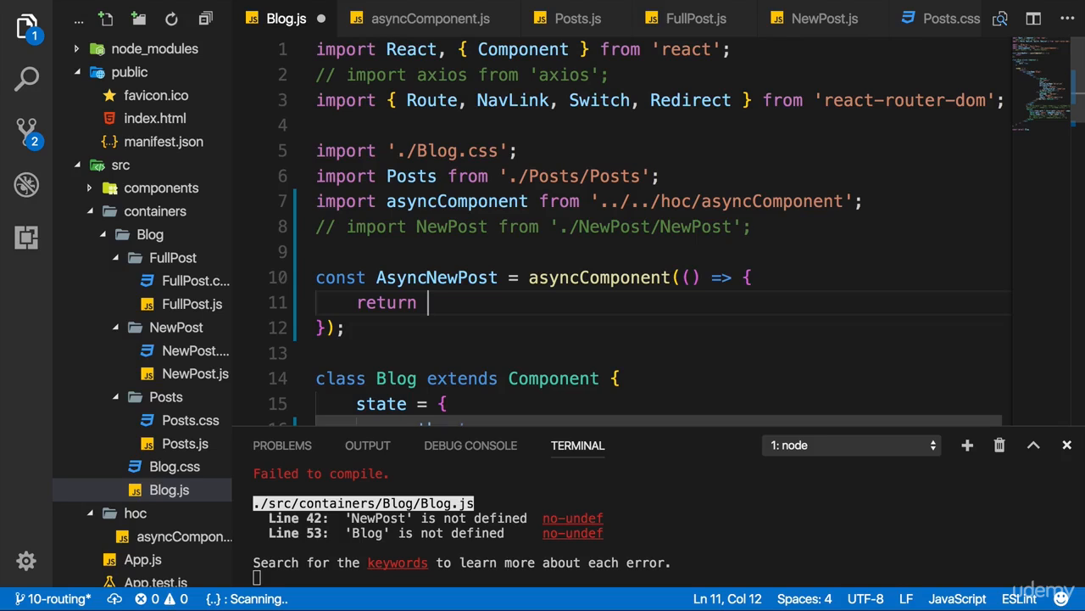
pyautogui.write('imp')
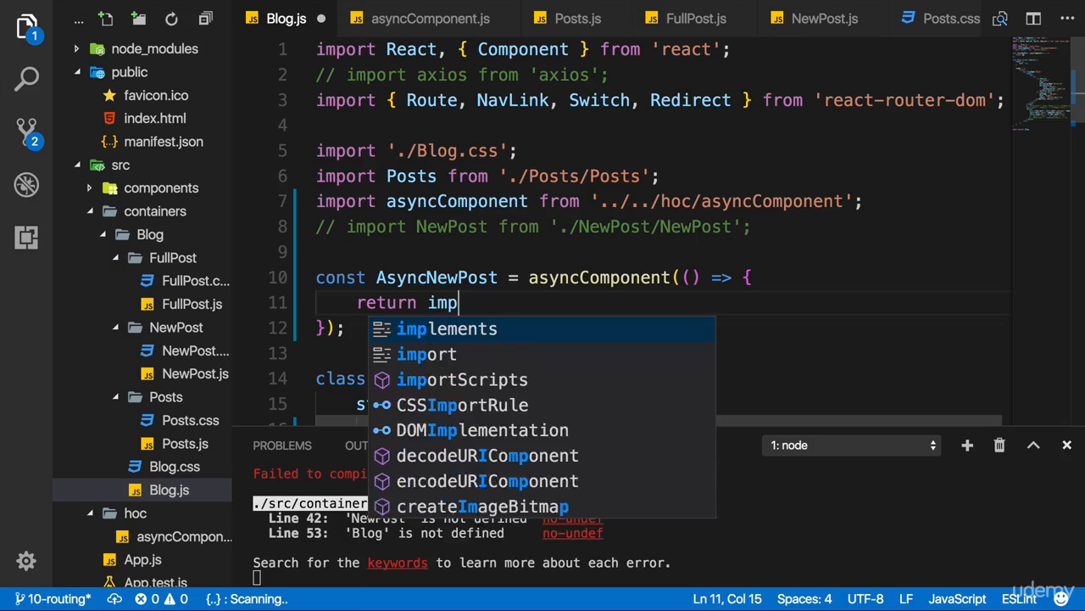
pyautogui.write('ort()')
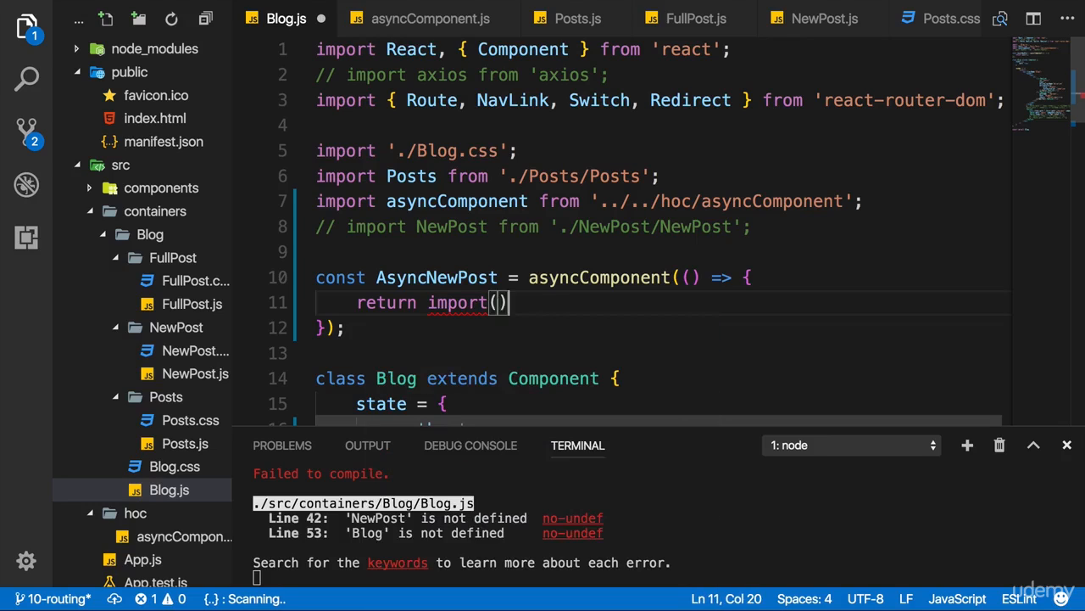
pyautogui.write(';')
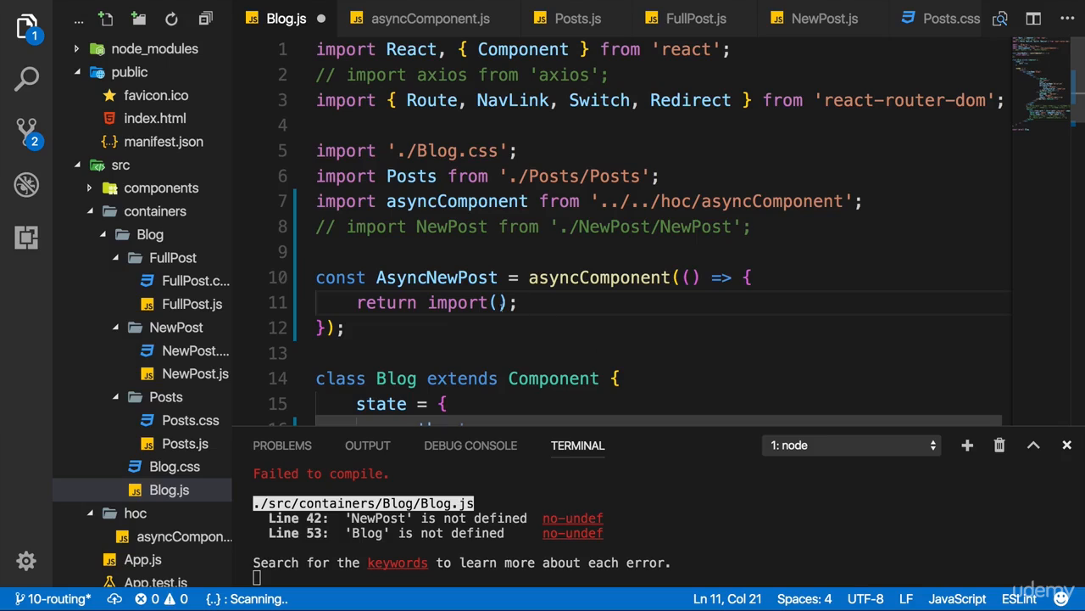
pyautogui.moveTo(507, 304); pyautogui.dragTo(429, 303)
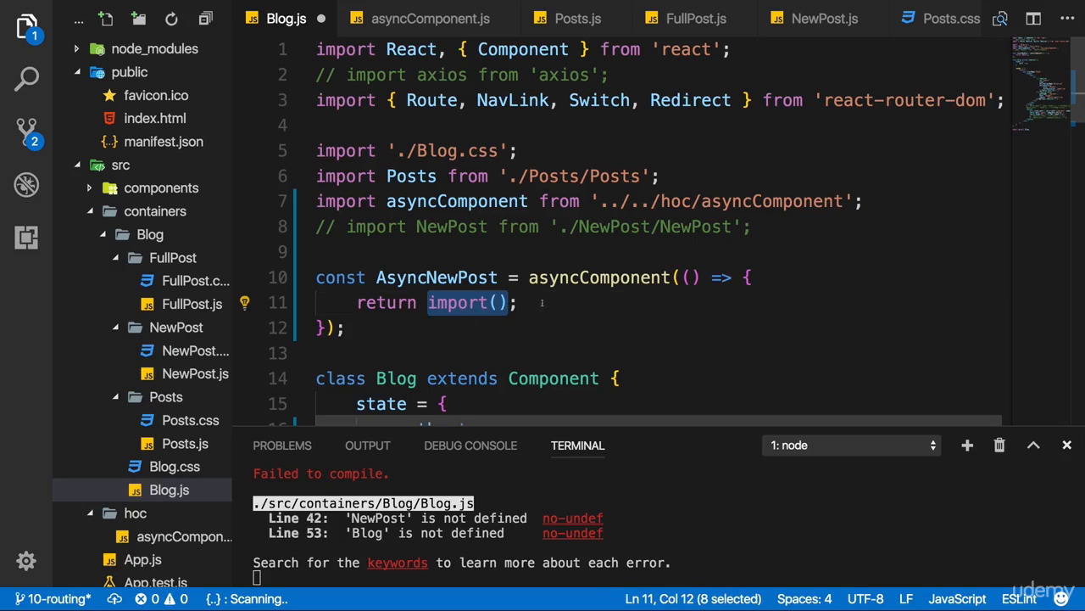
pyautogui.click(560, 277)
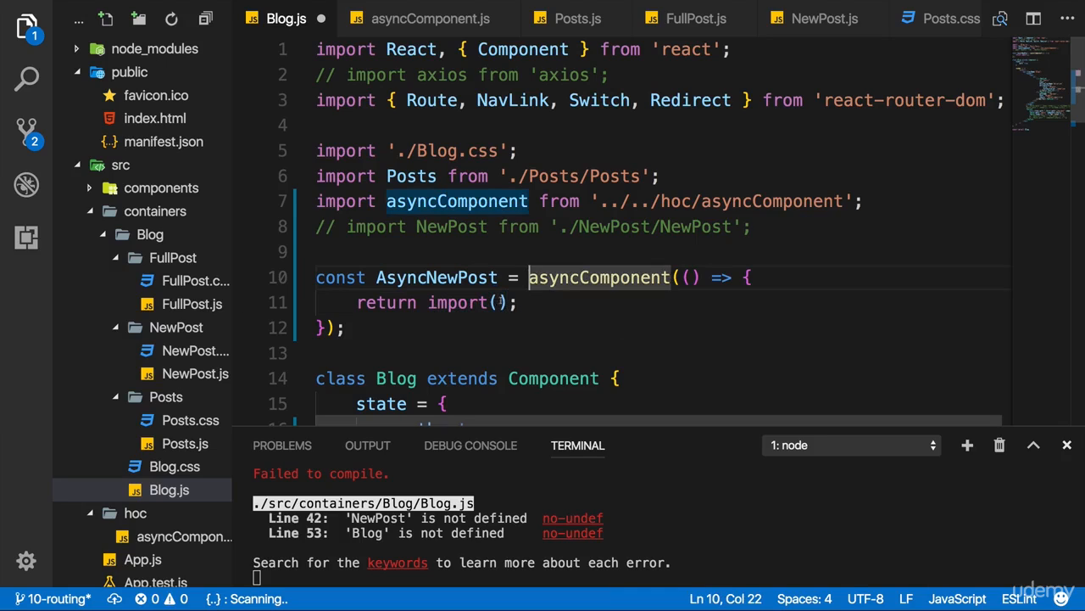
pyautogui.click(500, 303)
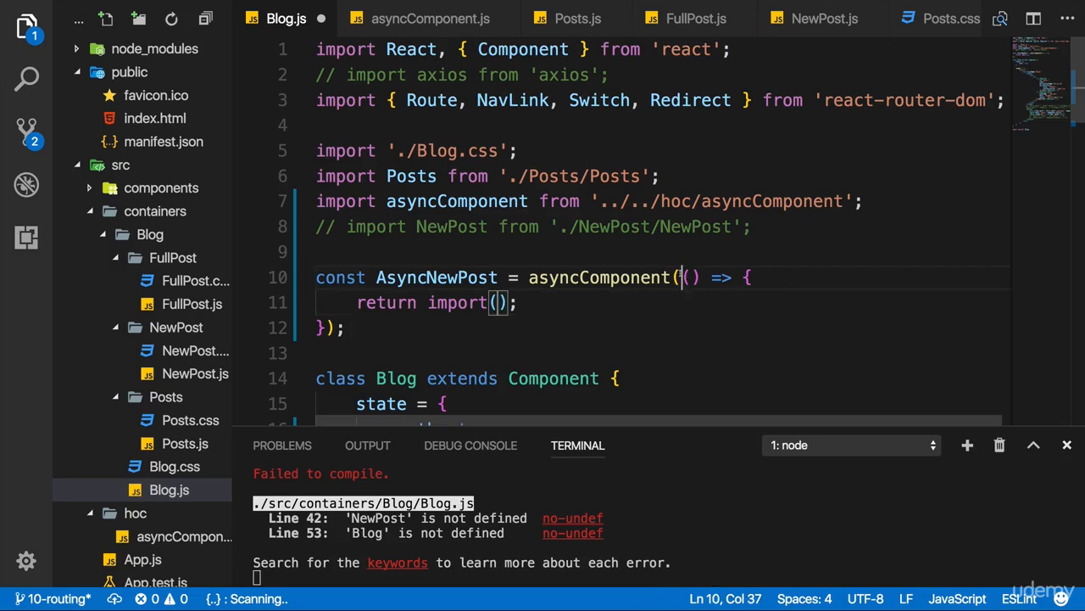
pyautogui.moveTo(684, 277); pyautogui.dragTo(327, 328)
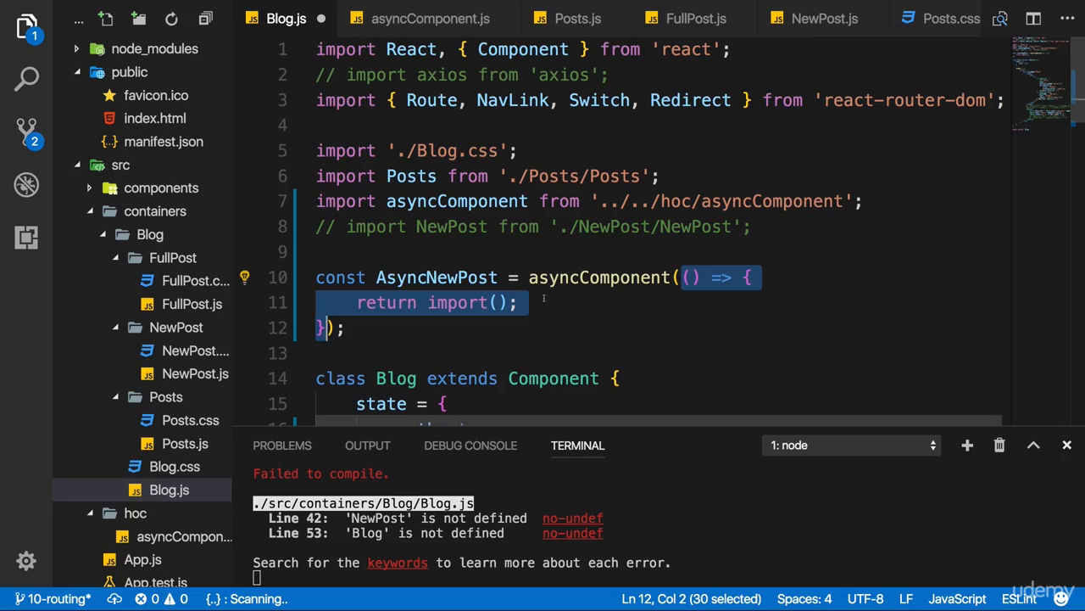
# - Copy './NewPost/NewPost' from the commented import into import() and save Blog.js
pyautogui.doubleClick(386, 278)
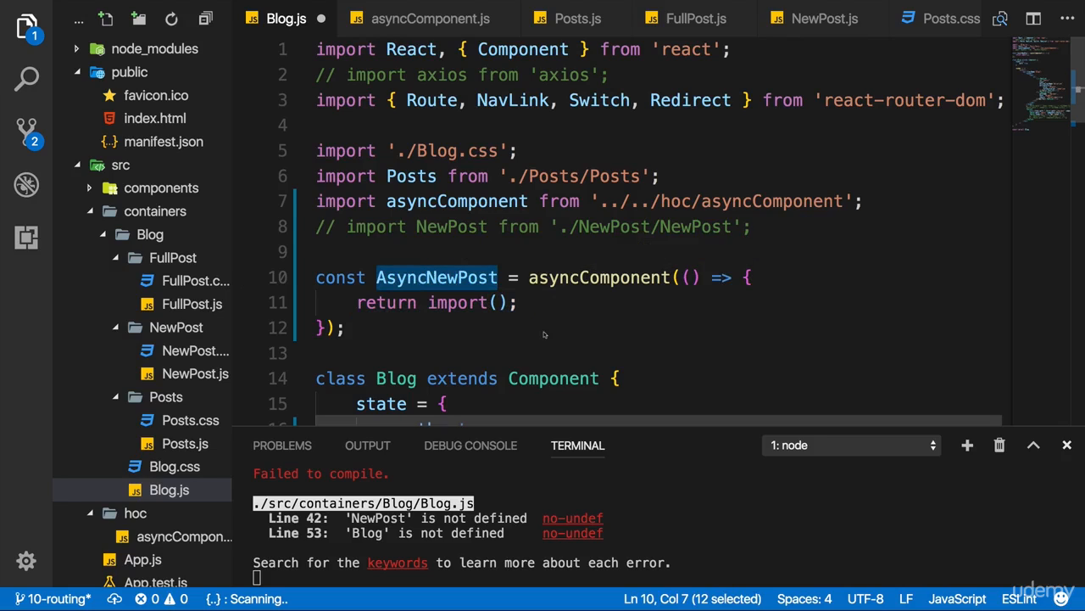
pyautogui.click(499, 303)
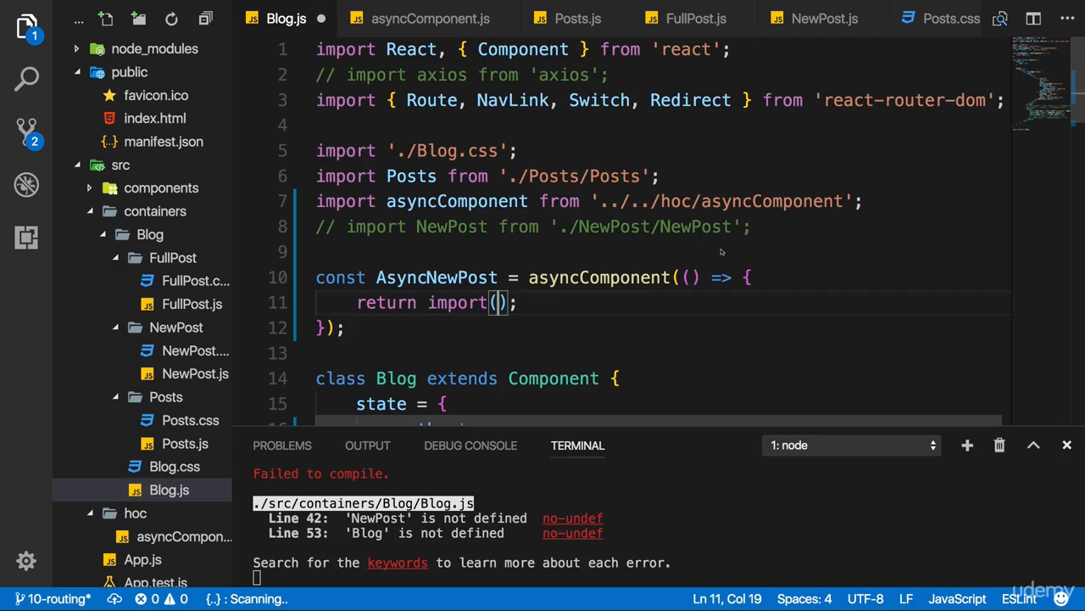
pyautogui.moveTo(742, 227); pyautogui.dragTo(551, 228)
pyautogui.hotkey('ctrl', 'c')
pyautogui.click(499, 302)
pyautogui.hotkey('ctrl', 'v')
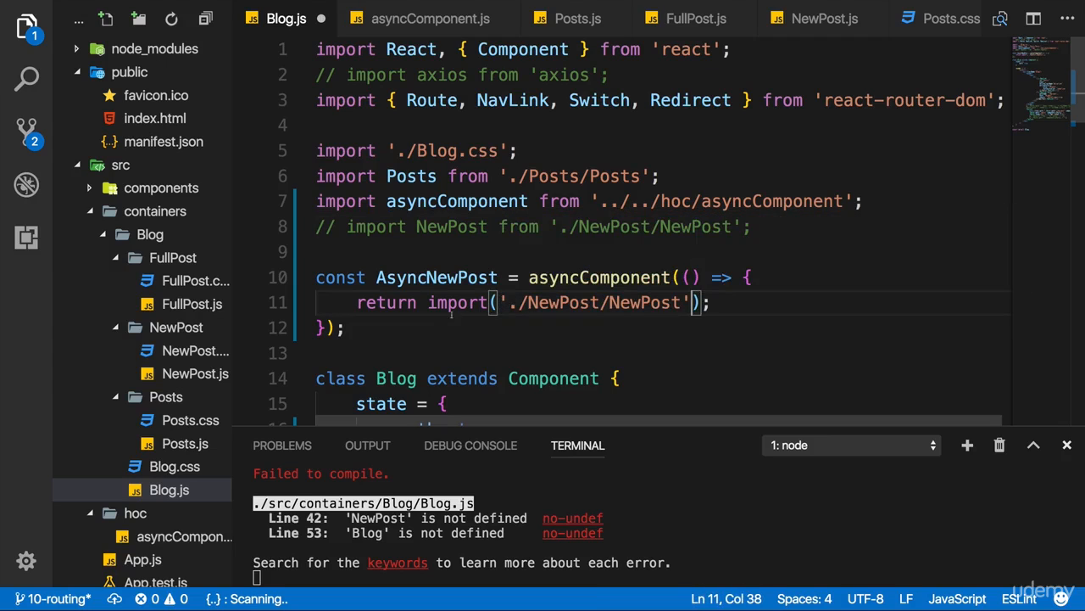
pyautogui.moveTo(696, 303); pyautogui.dragTo(500, 303)
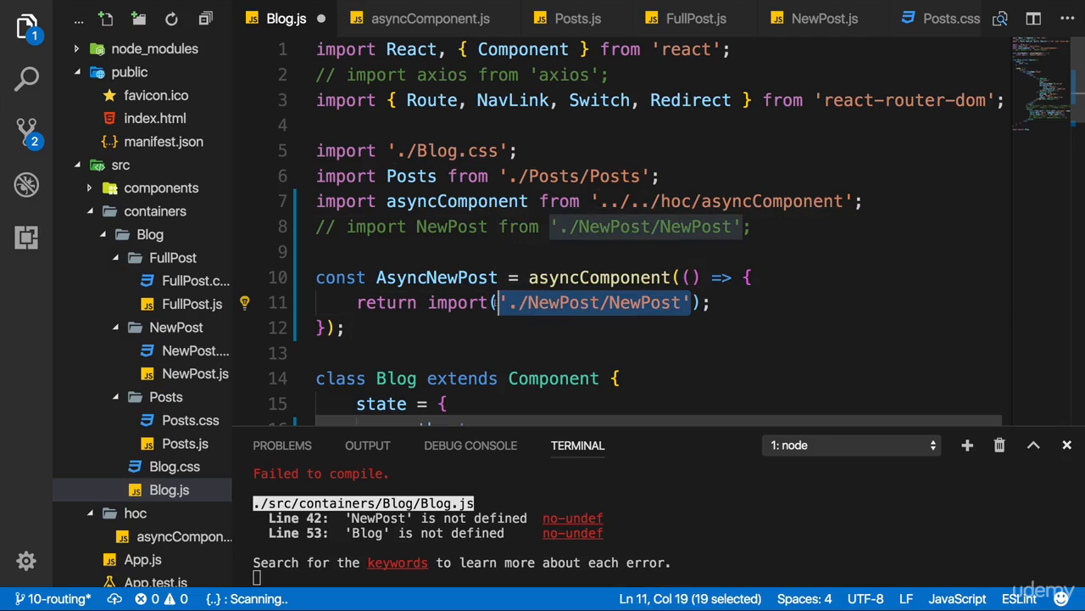
pyautogui.doubleClick(466, 278)
pyautogui.hotkey('ctrl', 's')
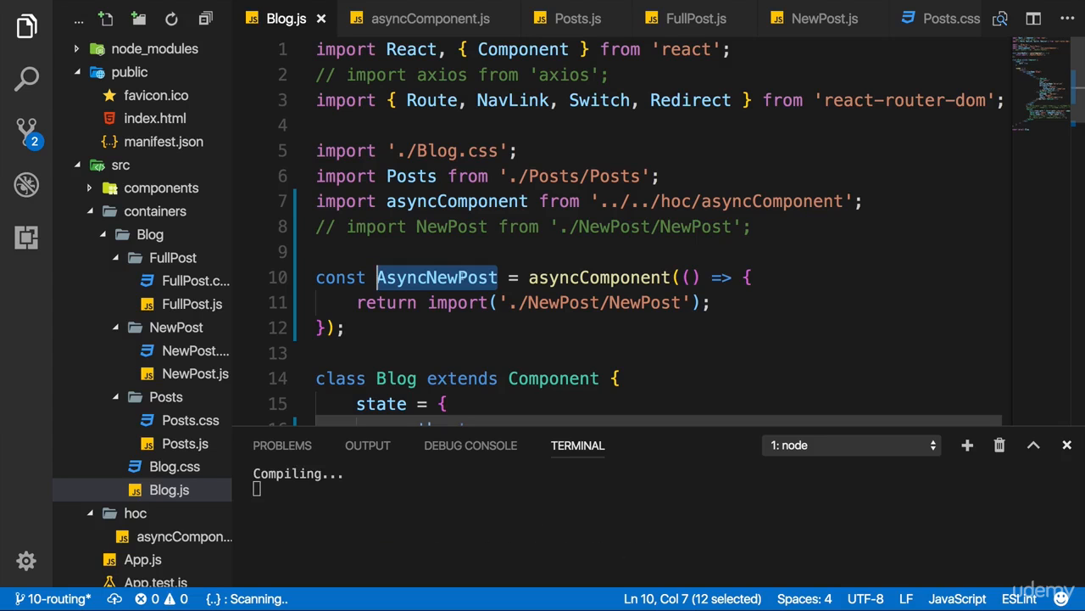
pyautogui.scroll(-5, 492, 289)
pyautogui.scroll(-5, 492, 288)
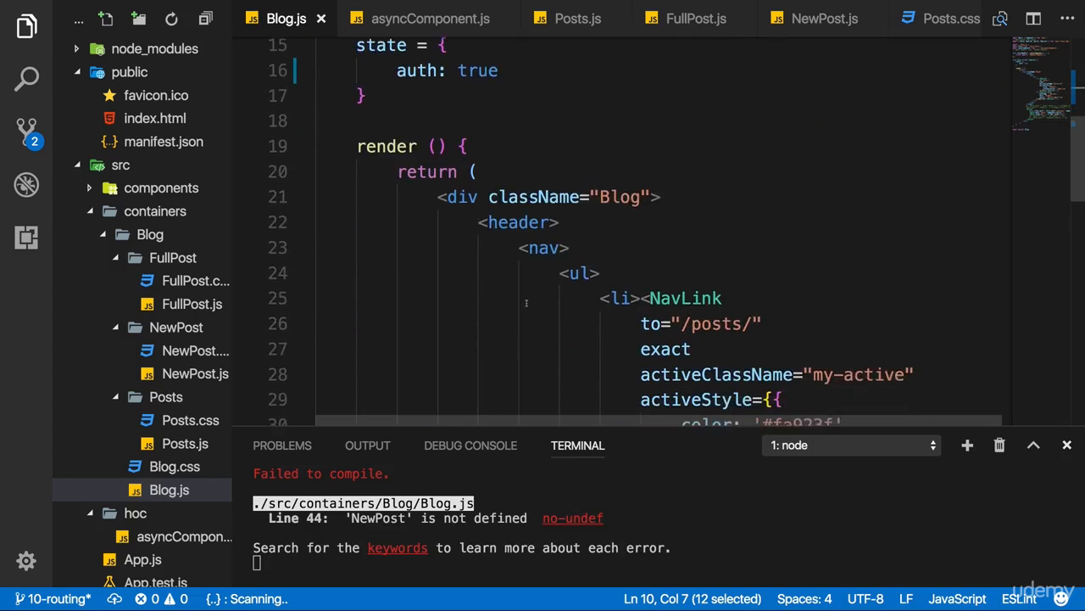
pyautogui.scroll(-5, 492, 288)
pyautogui.scroll(-2, 492, 288)
pyautogui.scroll(-9, 509, 297)
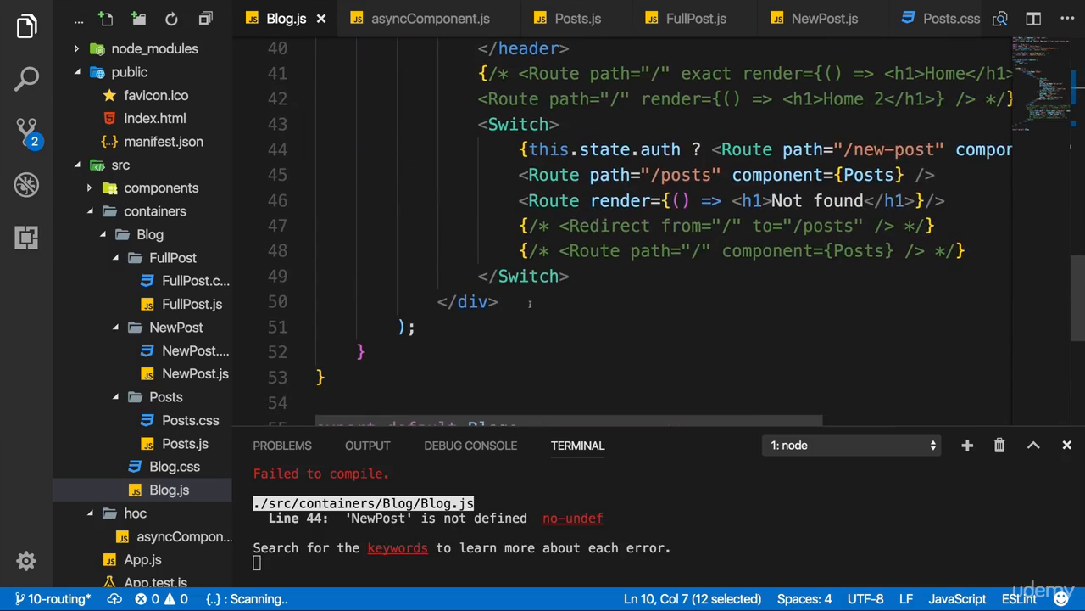
pyautogui.hscroll(5, 666, 253)
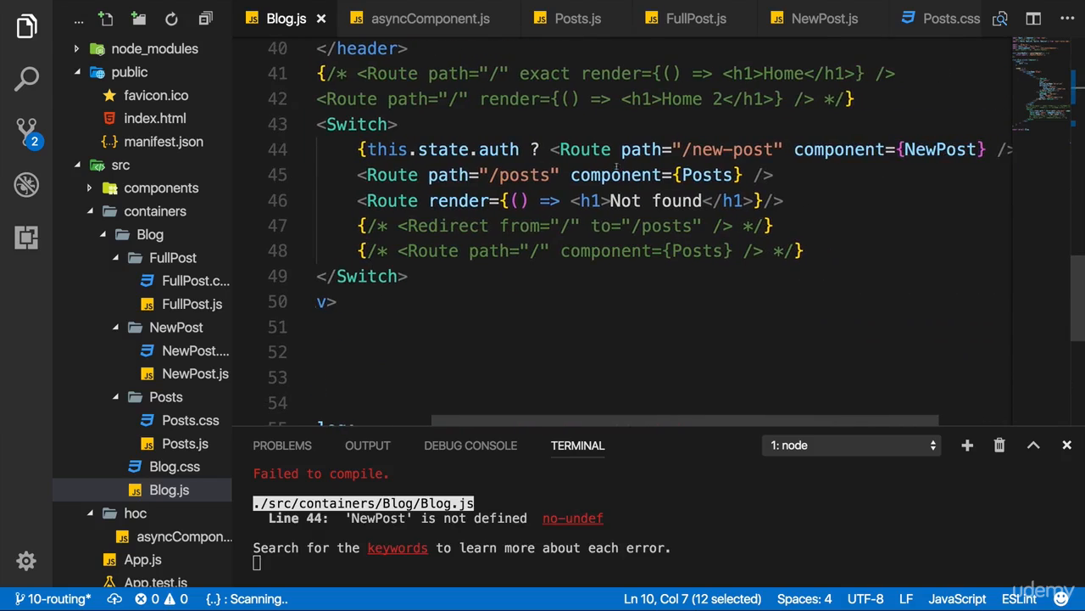
# - Replace NewPost with AsyncNewPost as the /new-post route's component on line 44
pyautogui.moveTo(590, 149); pyautogui.dragTo(899, 150)
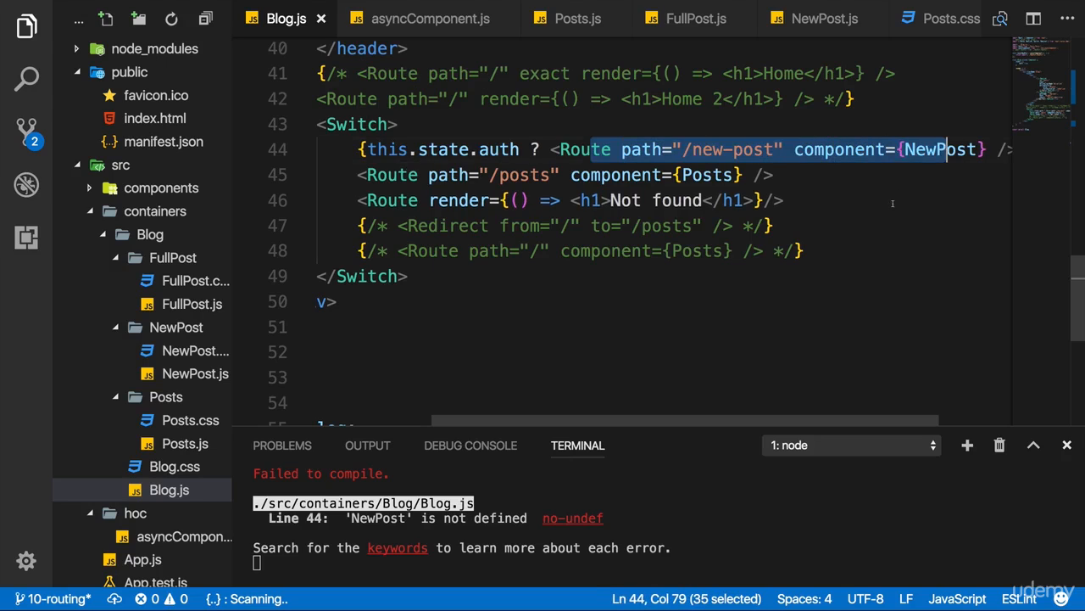
pyautogui.doubleClick(937, 149)
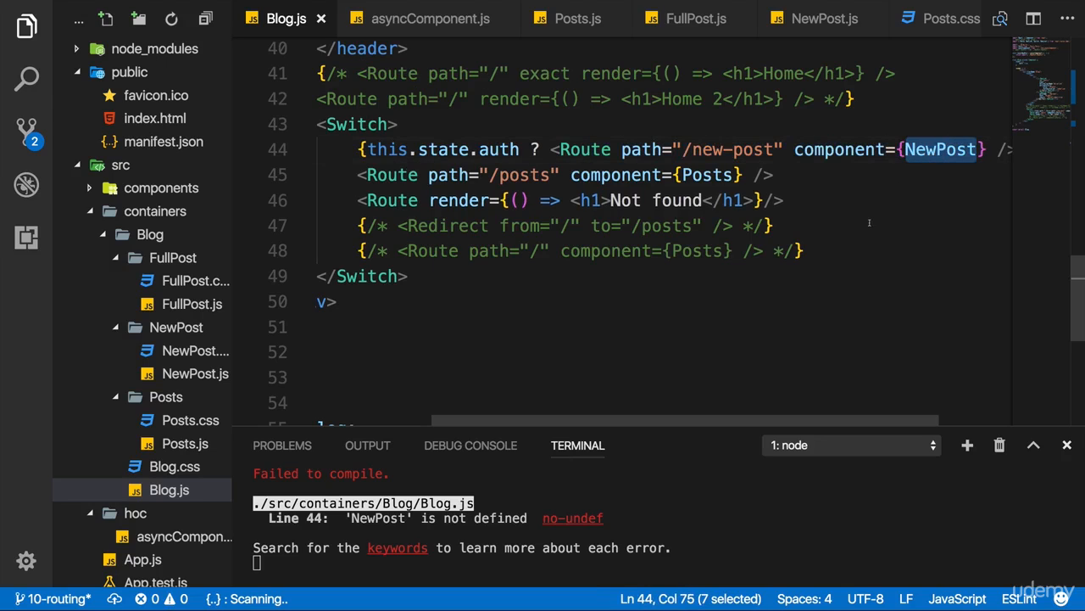
pyautogui.write('AsyncNewPost')
pyautogui.hscroll(3, 848, 212)
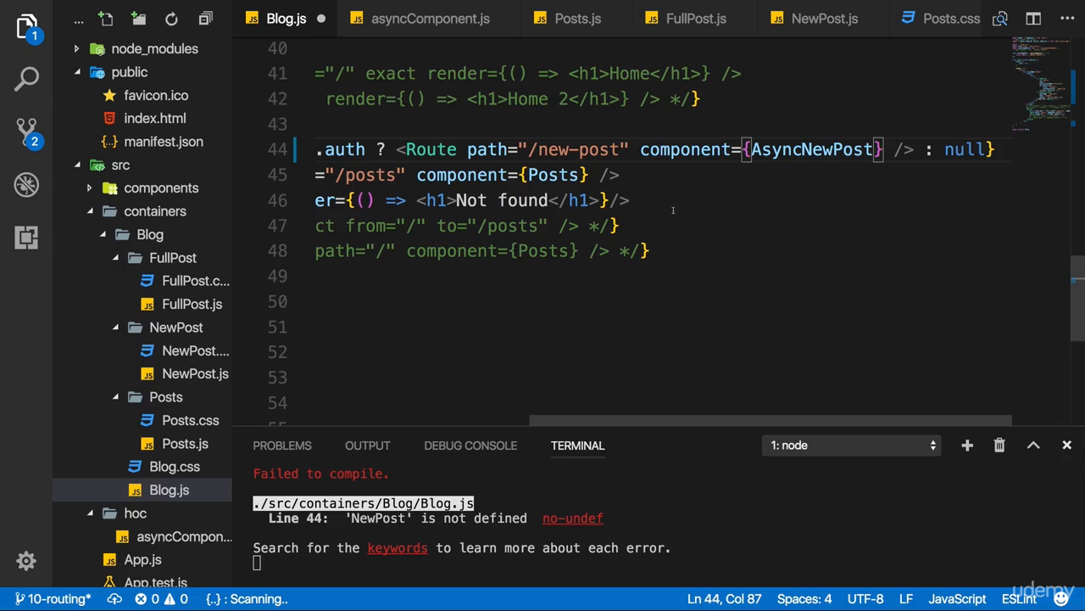
pyautogui.hscroll(-5, 642, 217)
pyautogui.scroll(15, 642, 217)
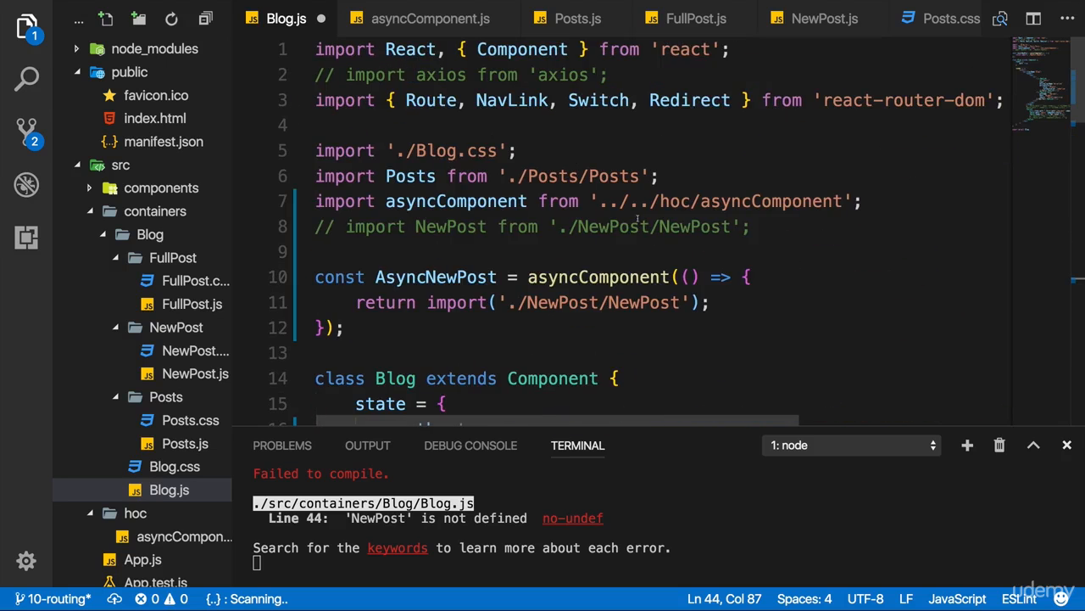
pyautogui.doubleClick(593, 277)
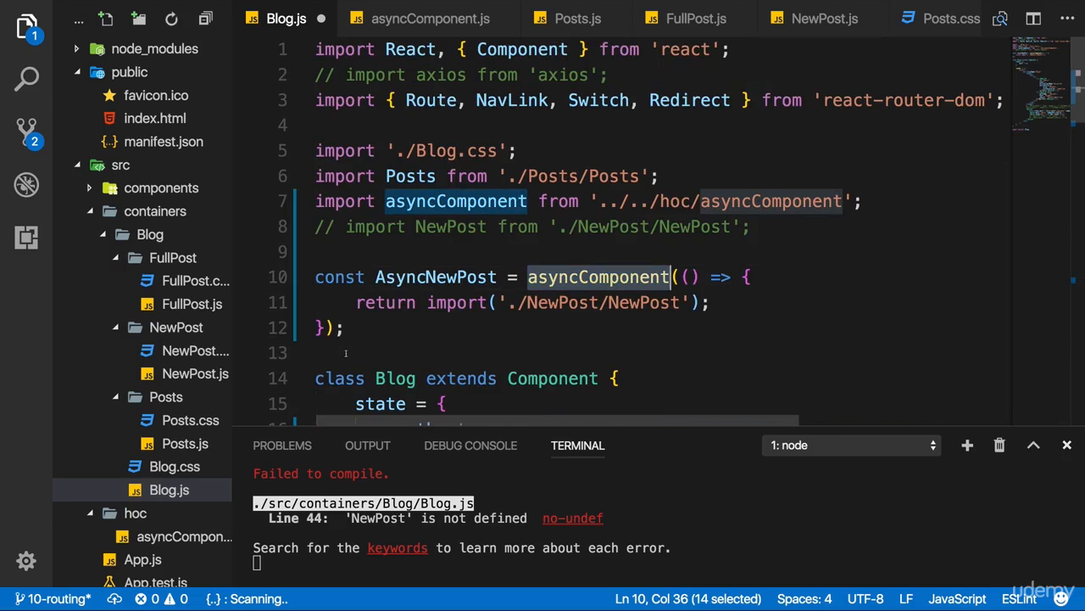
# - Review asyncComponent.js's returned class and its rendered component expression
pyautogui.click(430, 18)
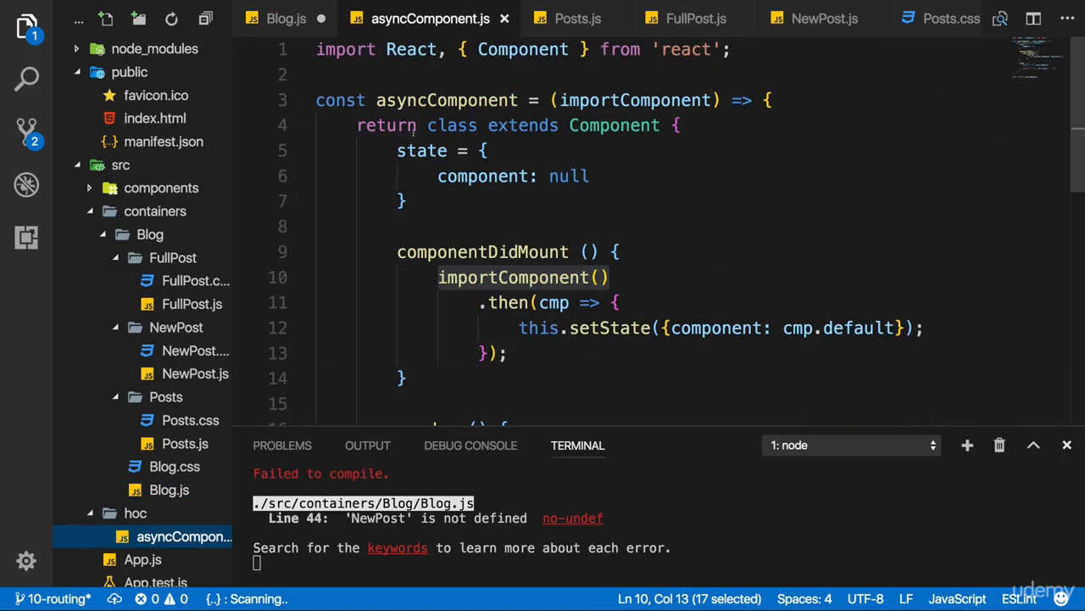
pyautogui.moveTo(422, 125); pyautogui.dragTo(458, 334)
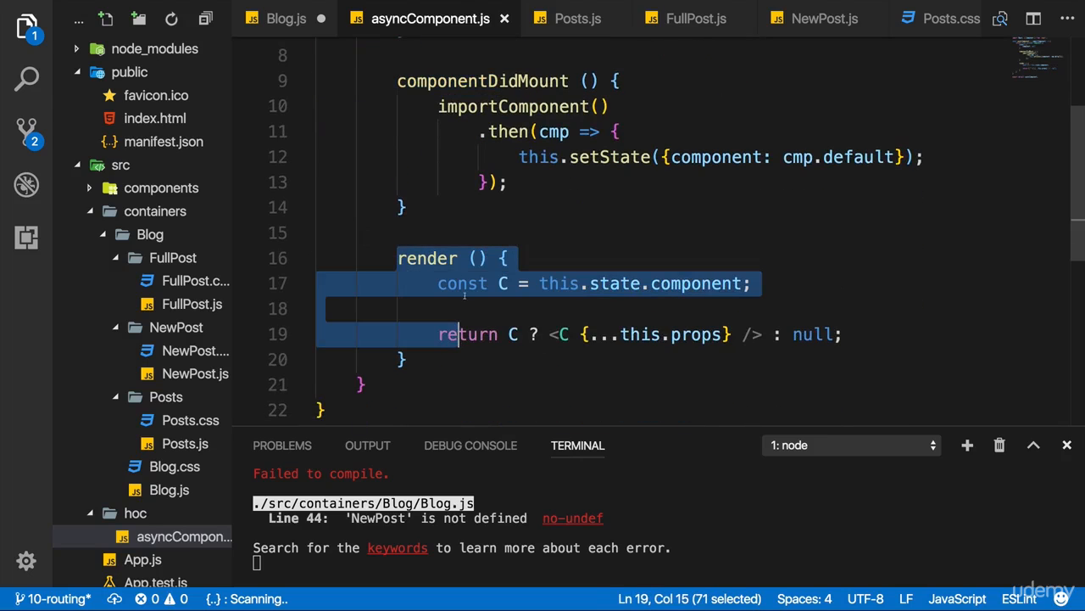
pyautogui.moveTo(549, 335); pyautogui.dragTo(763, 335)
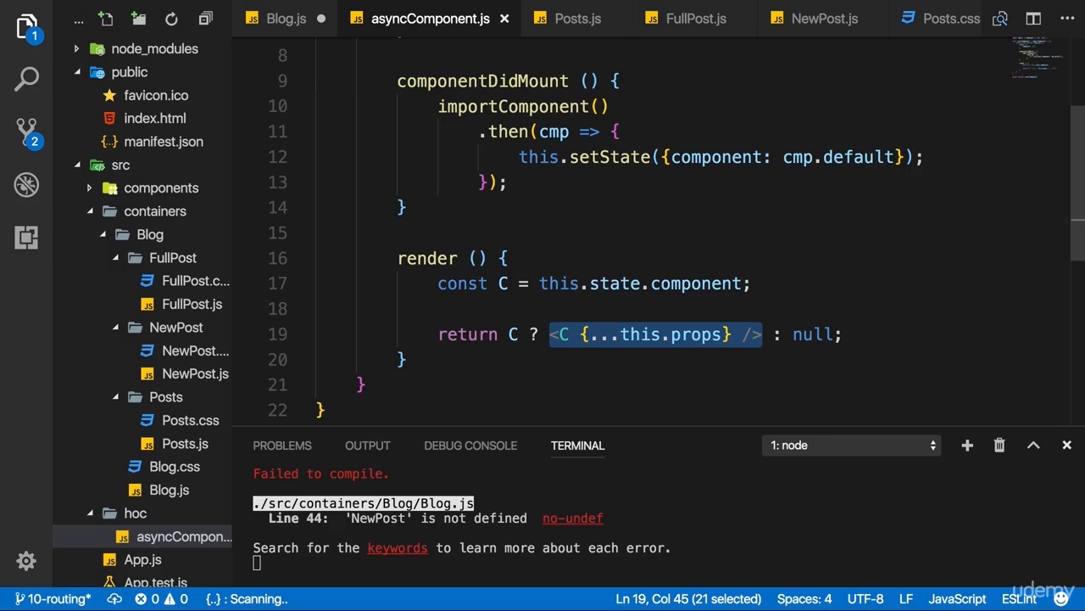
# - Check the dynamic import on line 11 in Blog.js and save the file
pyautogui.click(168, 489)
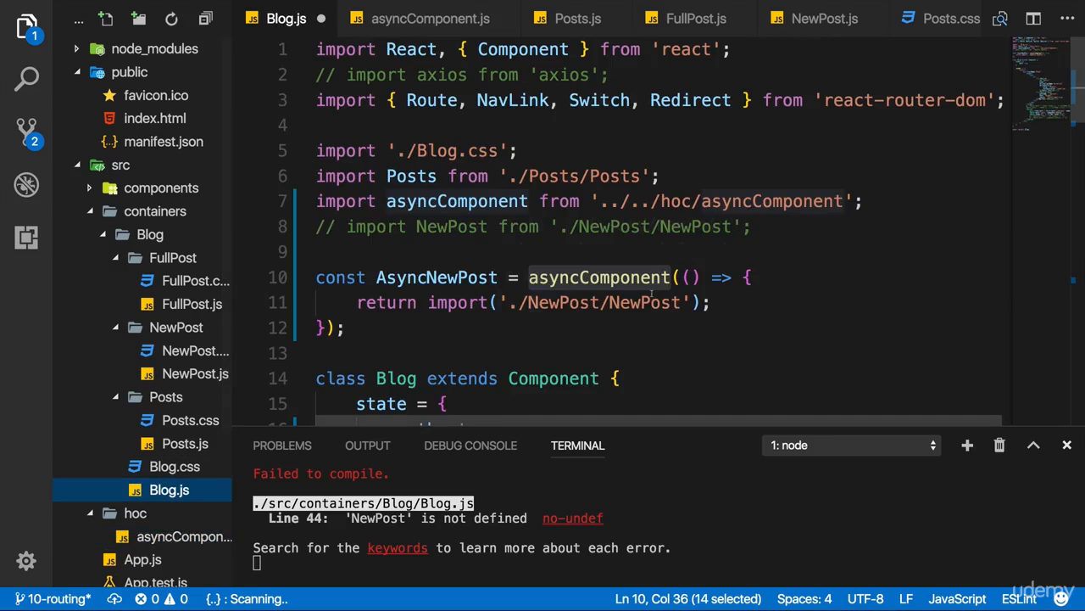
pyautogui.moveTo(716, 303); pyautogui.dragTo(429, 303)
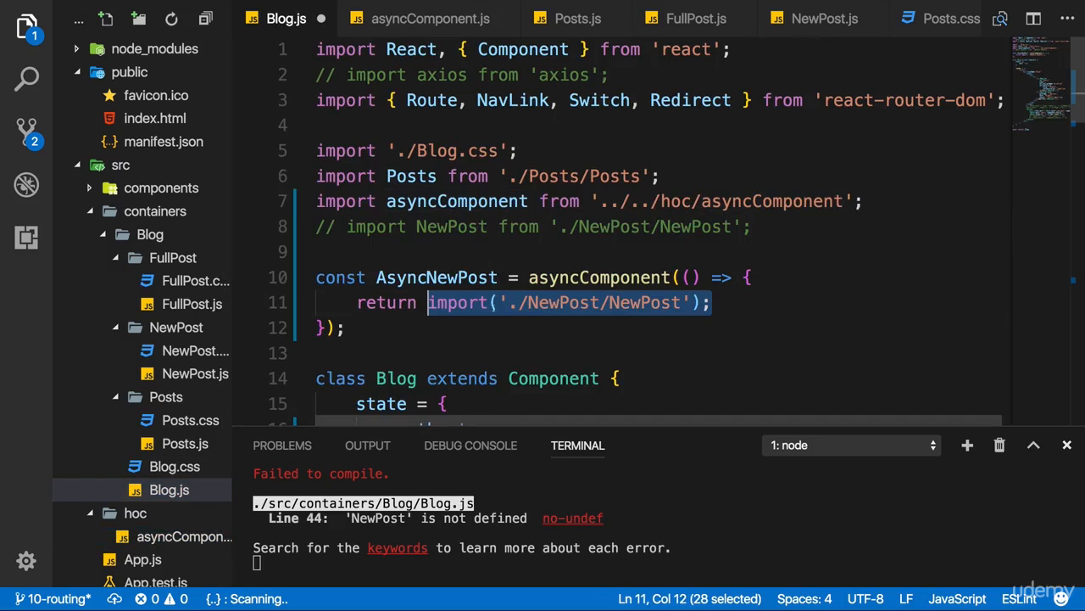
pyautogui.click(561, 302)
pyautogui.moveTo(564, 303)
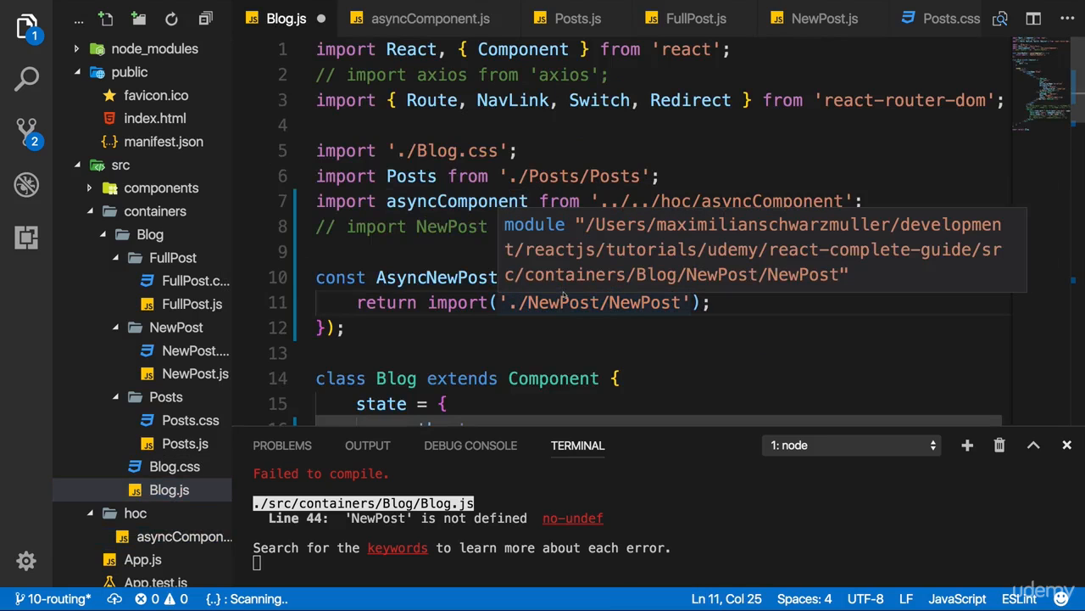
pyautogui.hotkey('ctrl', 's')
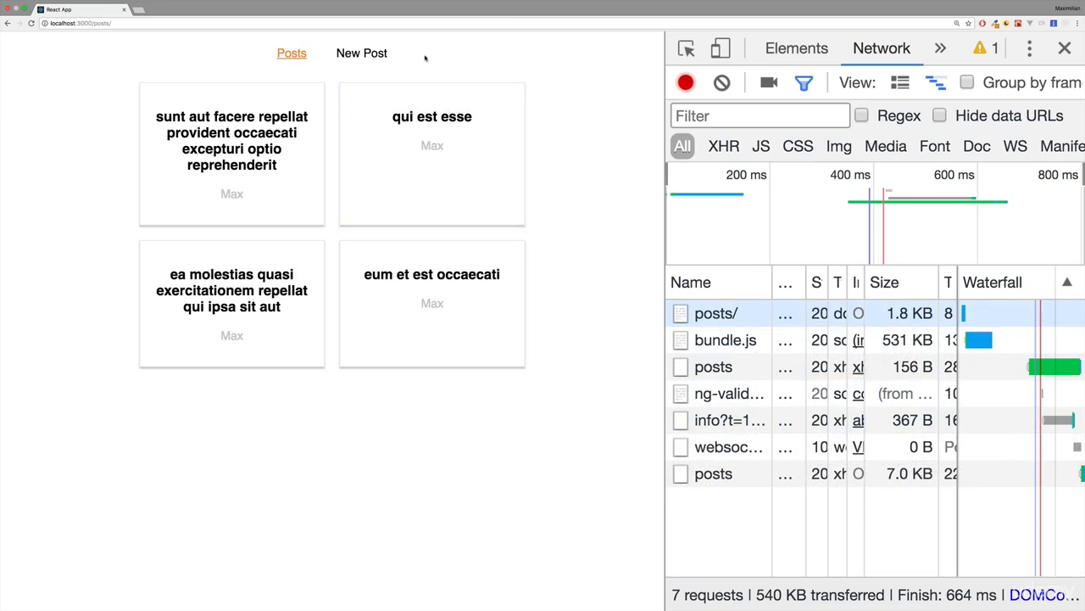
# - Load the New Post page so 1.chunk.js is fetched, then return to the editor
pyautogui.click(370, 56)
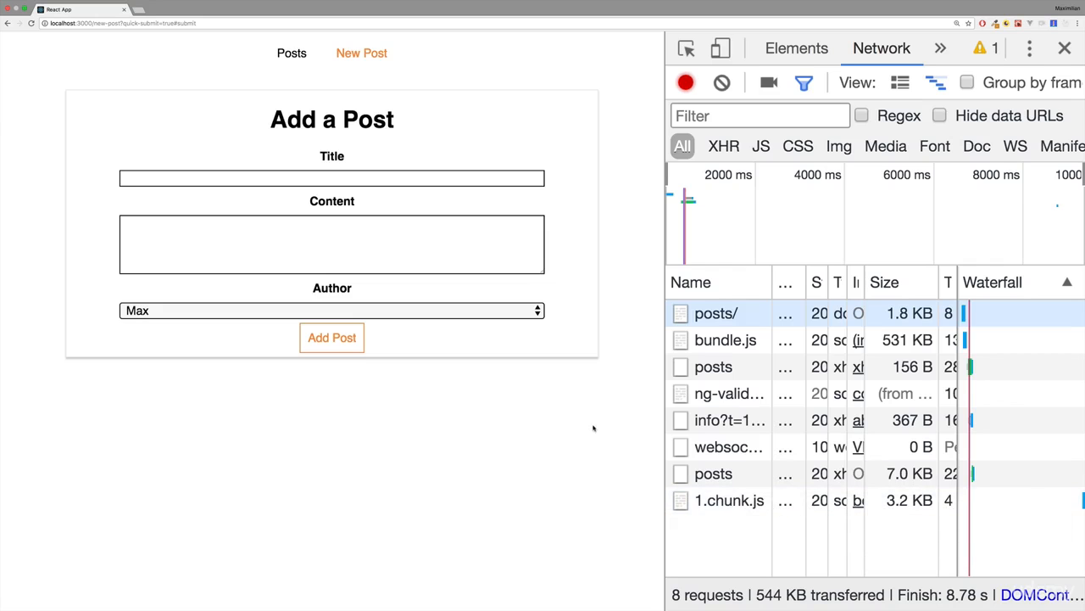
pyautogui.press('super+Tab')
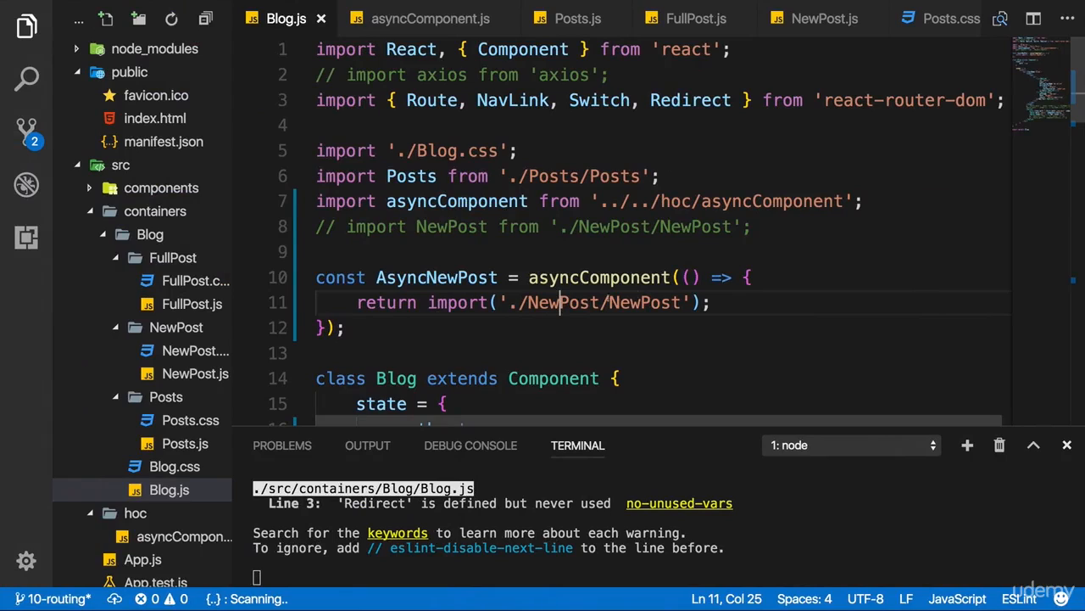
pyautogui.moveTo(721, 301); pyautogui.dragTo(429, 302)
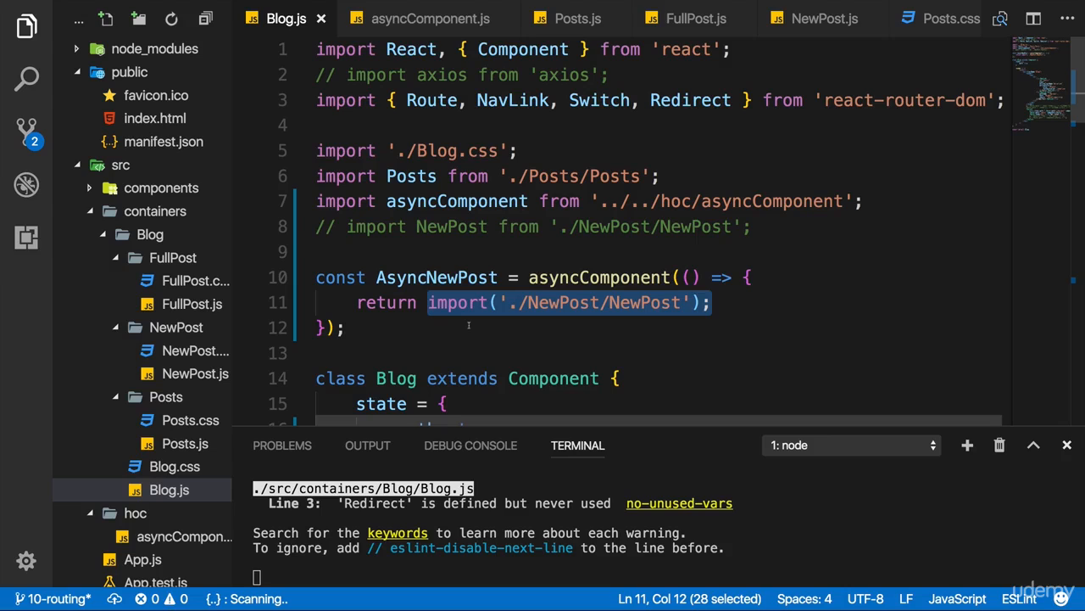
pyautogui.click(531, 277)
pyautogui.moveTo(684, 302); pyautogui.dragTo(508, 302)
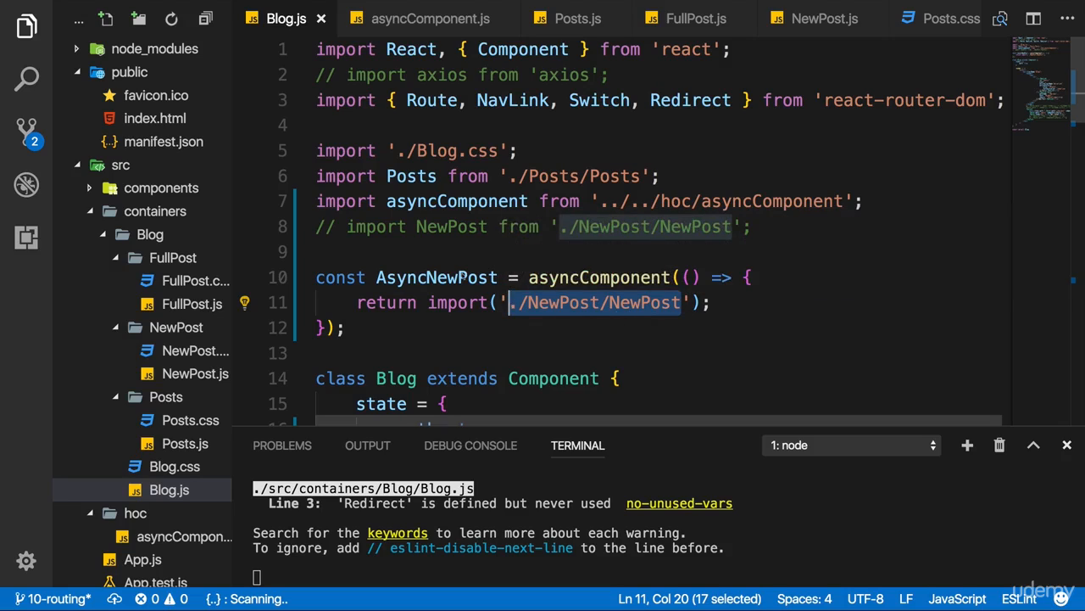
pyautogui.doubleClick(437, 277)
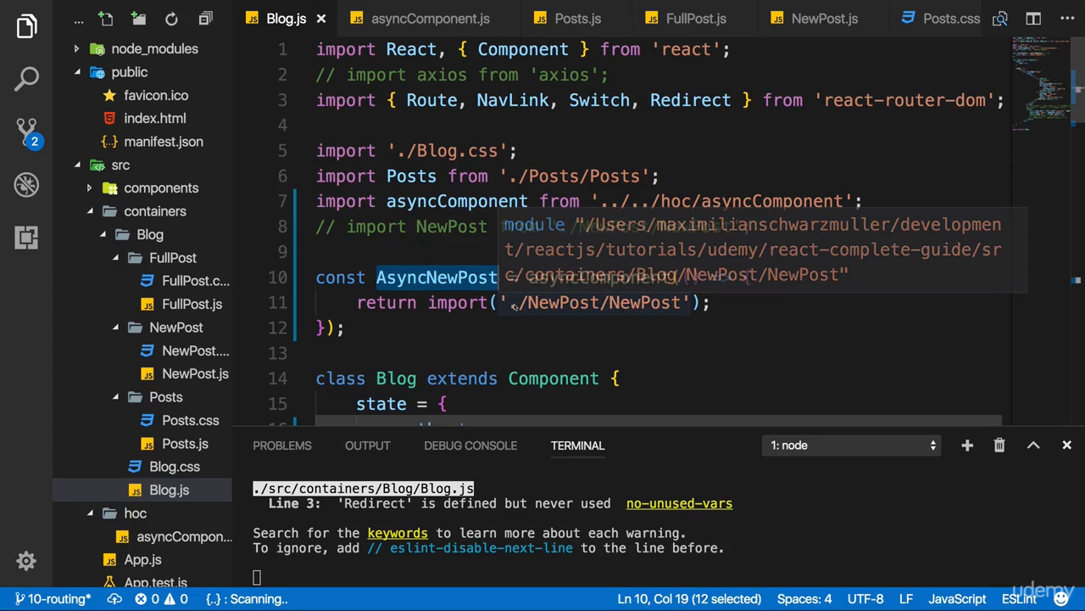
pyautogui.scroll(-5, 513, 305)
pyautogui.scroll(-8, 513, 306)
pyautogui.scroll(-8, 513, 306)
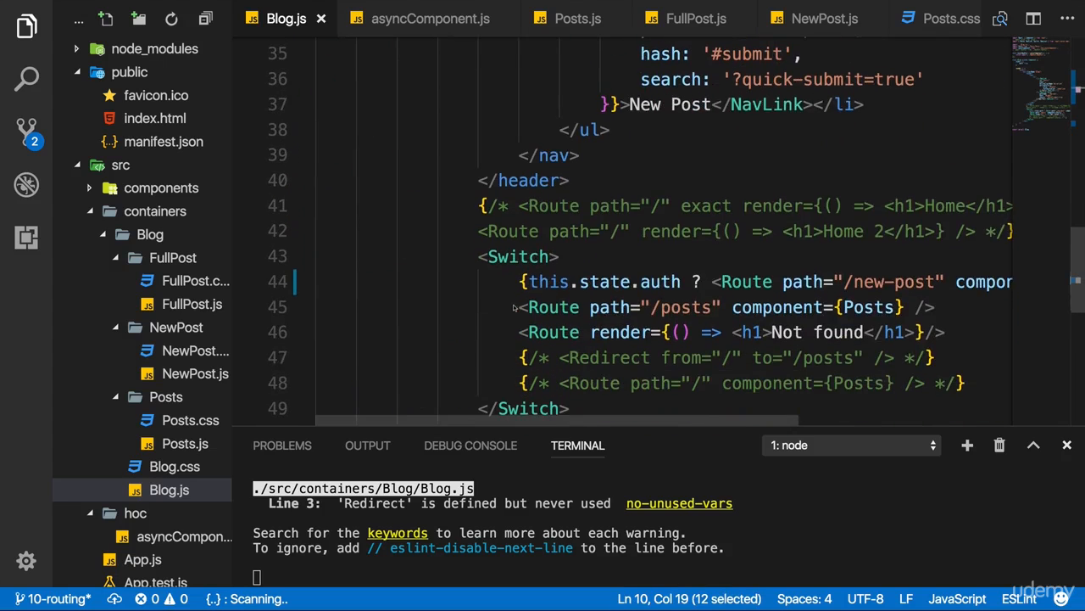
pyautogui.hscroll(3, 795, 289)
pyautogui.moveTo(742, 281); pyautogui.dragTo(835, 282)
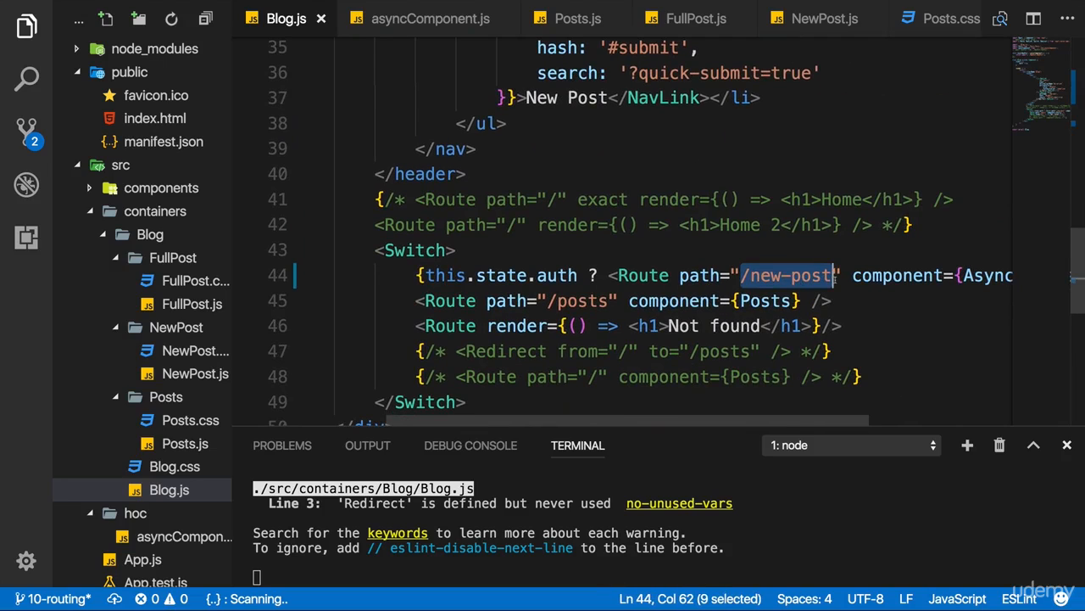